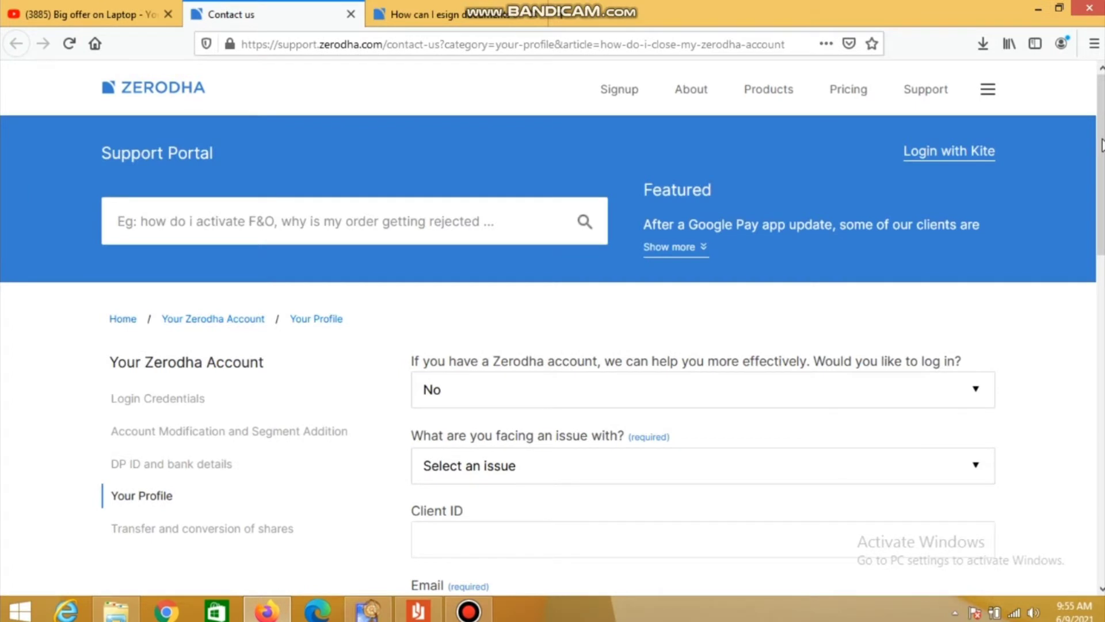
Step: Pick 'I want to close my account' in the Contact us form's issue dropdown
drag(1101, 144, 1102, 207)
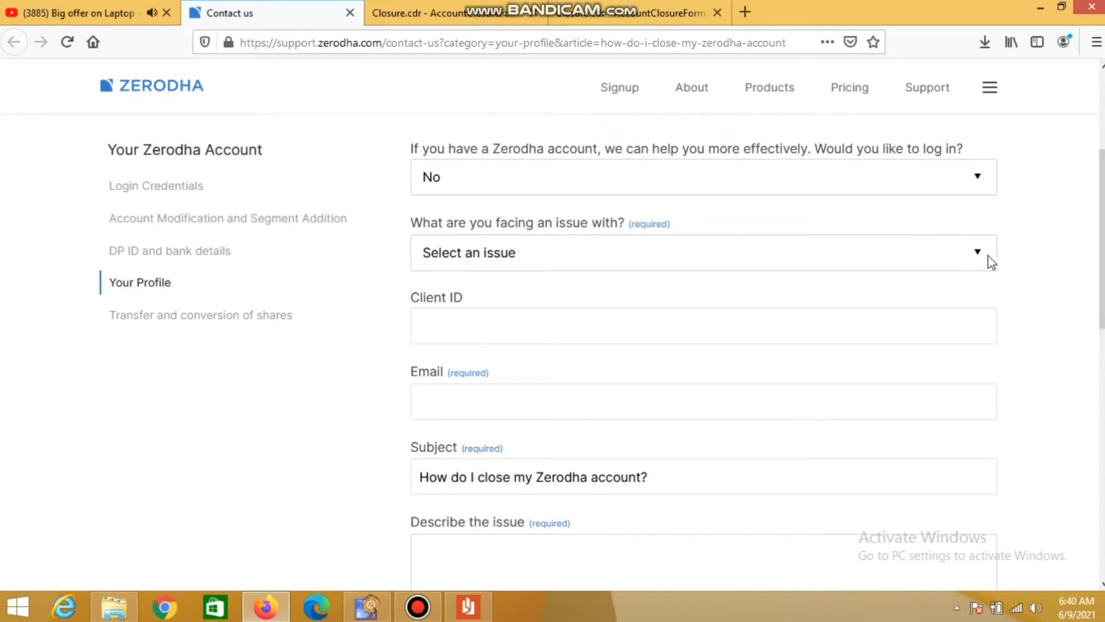
click(971, 256)
click(971, 256)
click(971, 256)
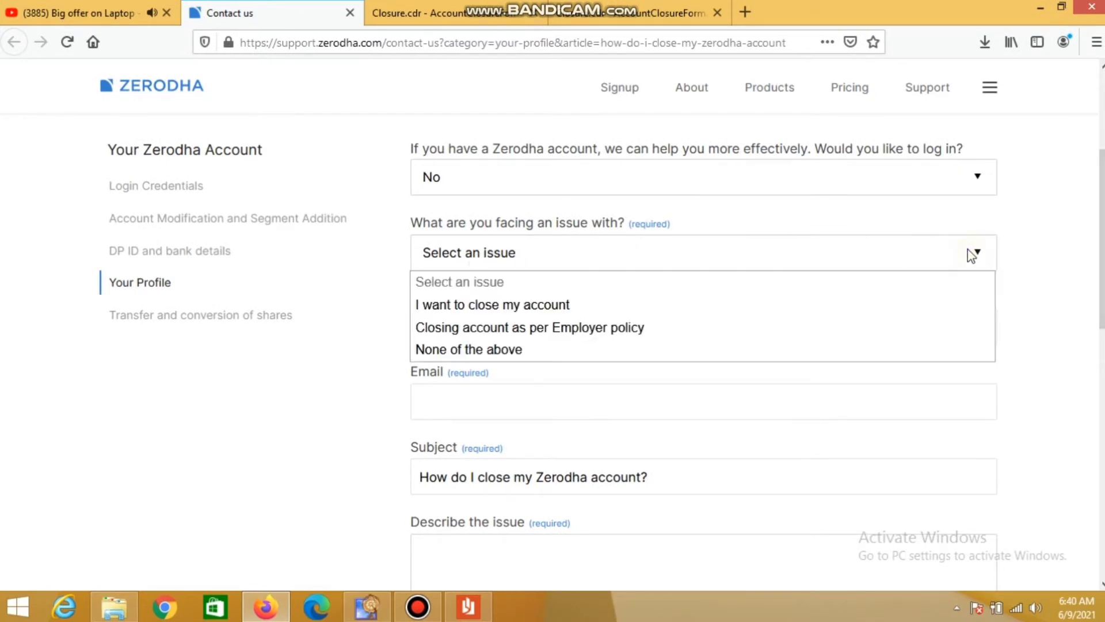
click(567, 305)
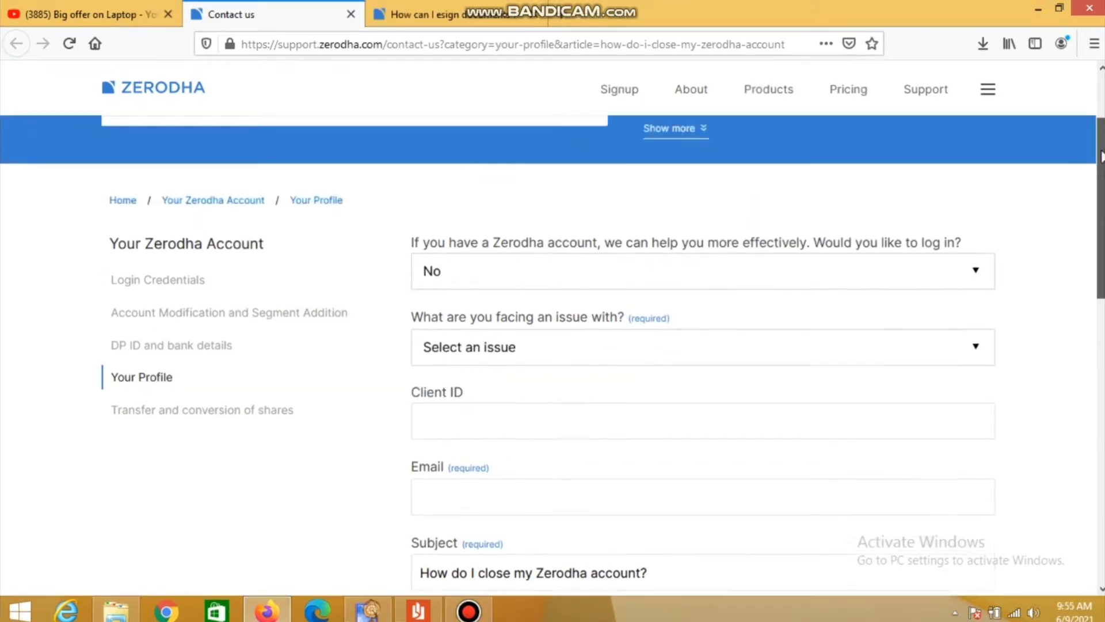
scroll(1101, 104, up, 3)
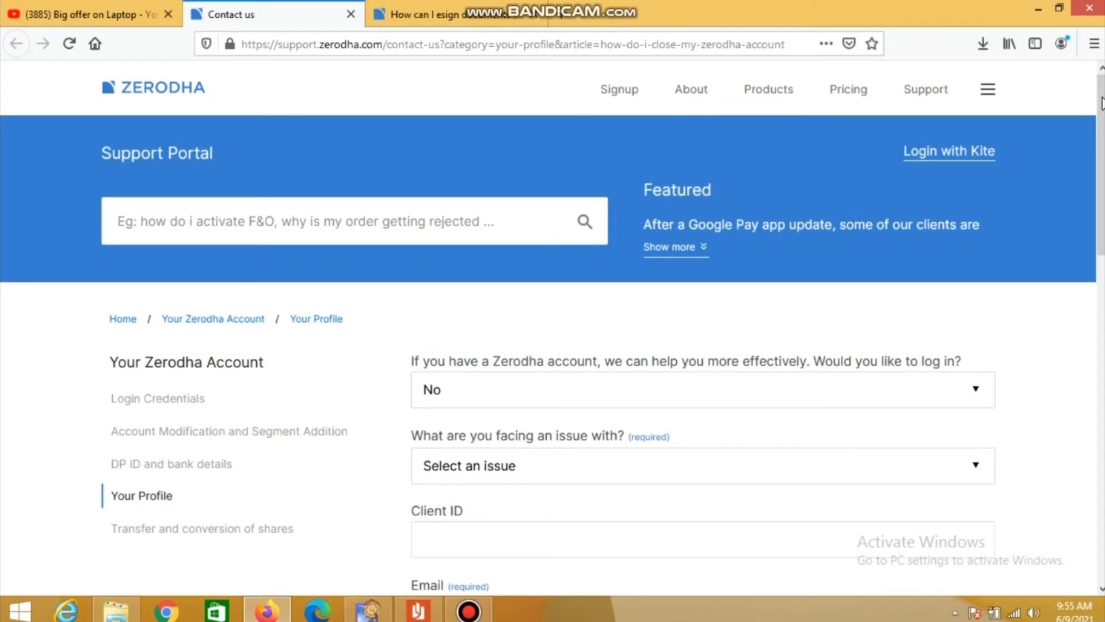
mouse_move(1101, 103)
mouse_down()
mouse_move(1101, 165)
mouse_move(1101, 98)
mouse_up()
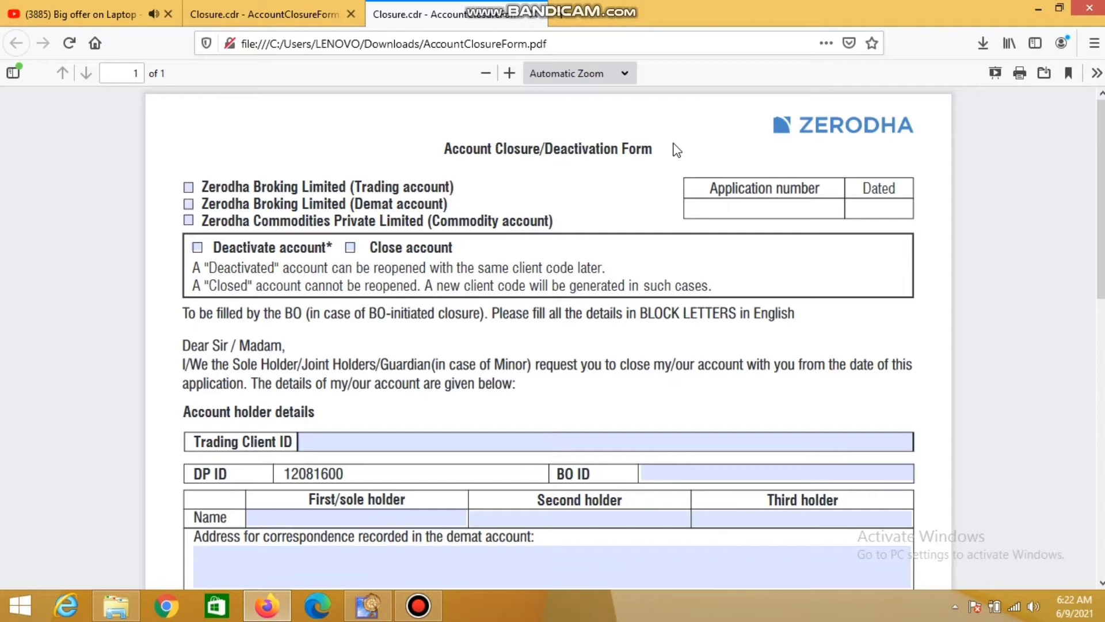
Step: Scroll through the Account Closure/Deactivation Form PDF in the browser viewer
mouse_move(1103, 166)
mouse_down()
mouse_move(1103, 197)
mouse_move(1103, 158)
mouse_up()
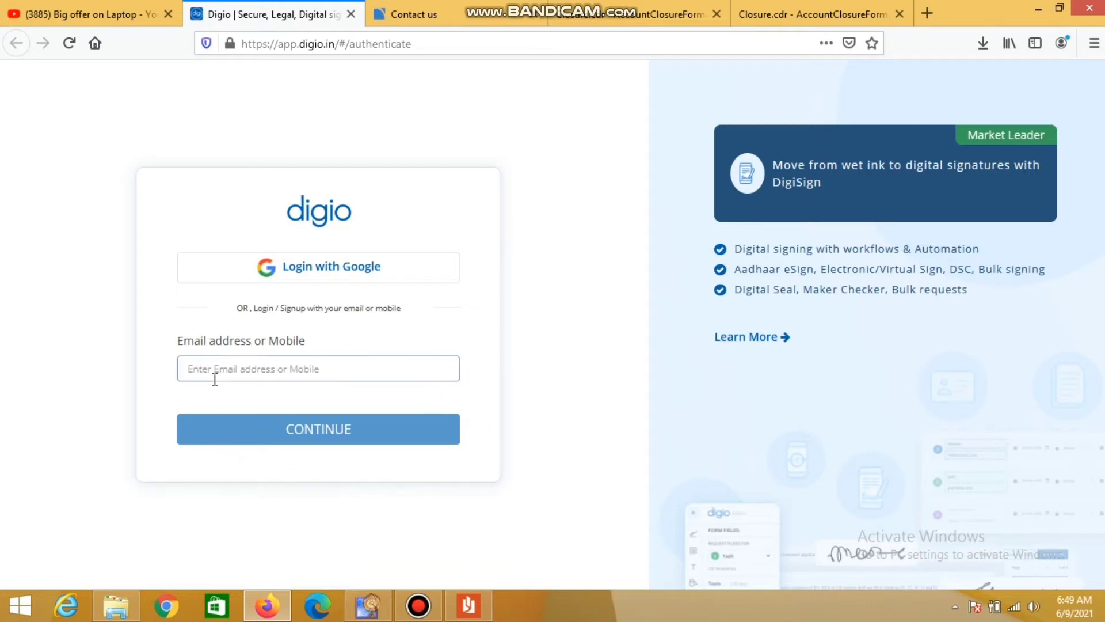
Step: Fill in the saved mobile number on the Digio sign-in page and continue
click(231, 366)
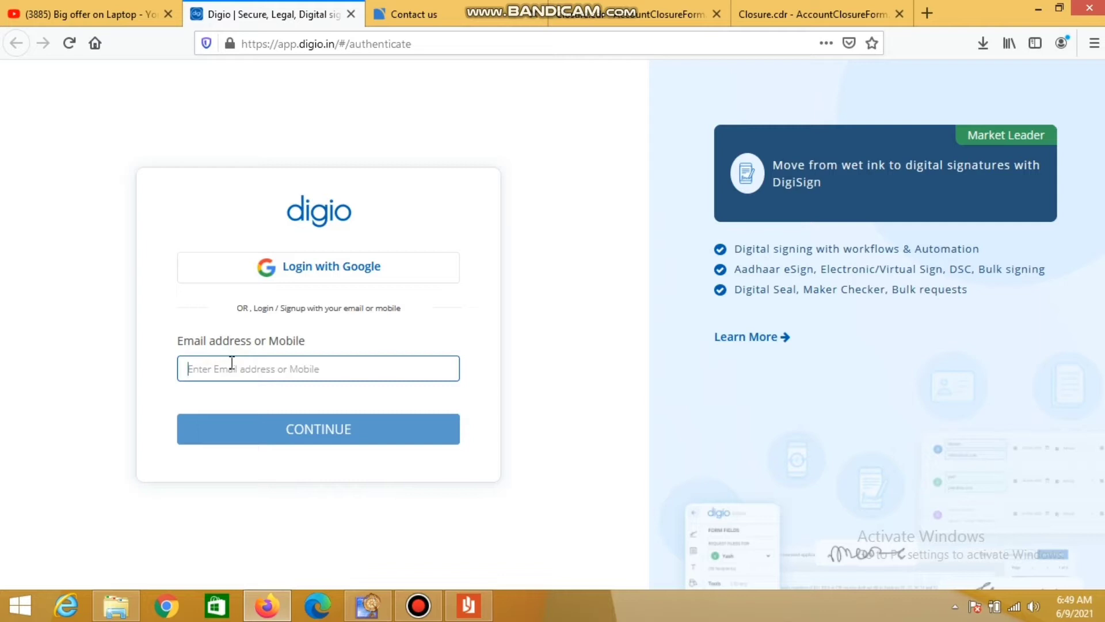
text(91)
click(284, 394)
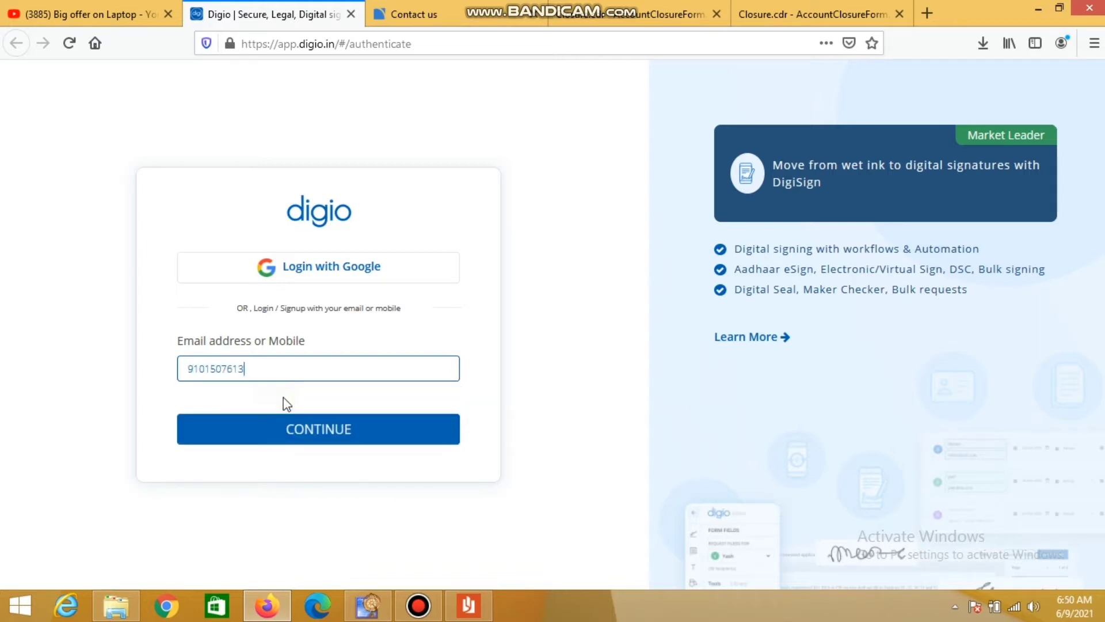
click(311, 436)
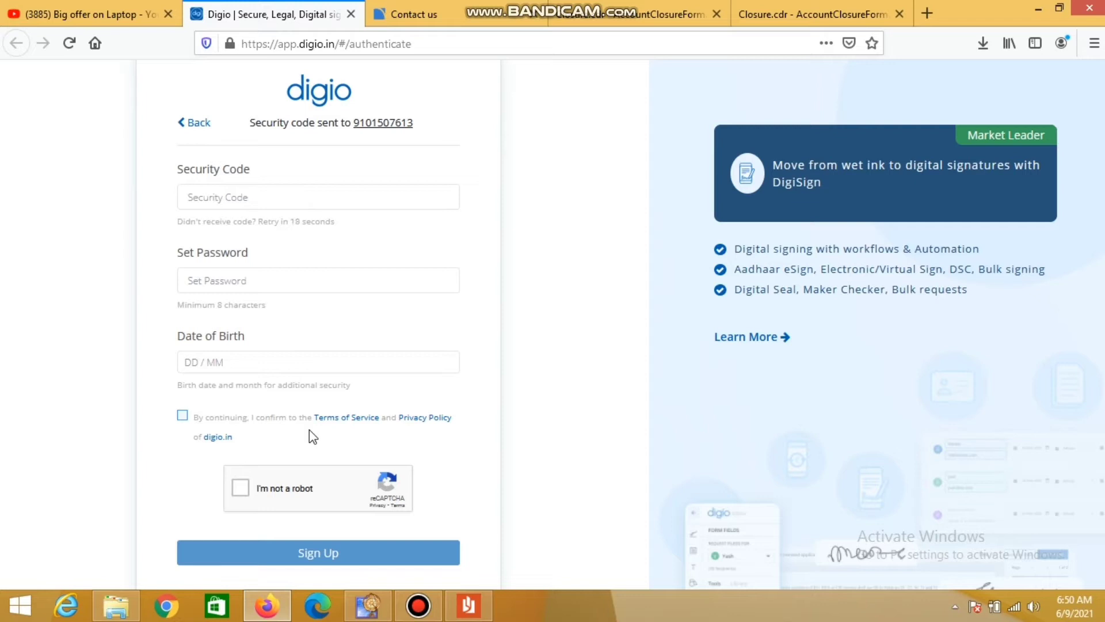
Step: Enter the received security code and a new password on the Digio sign-up form
click(269, 363)
click(234, 196)
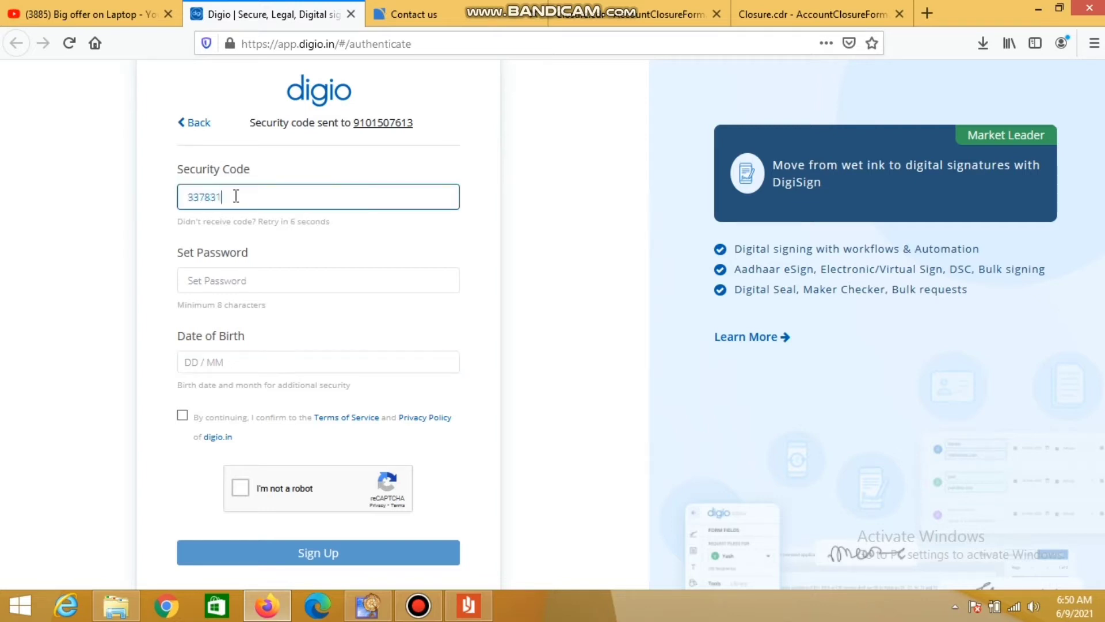
click(254, 274)
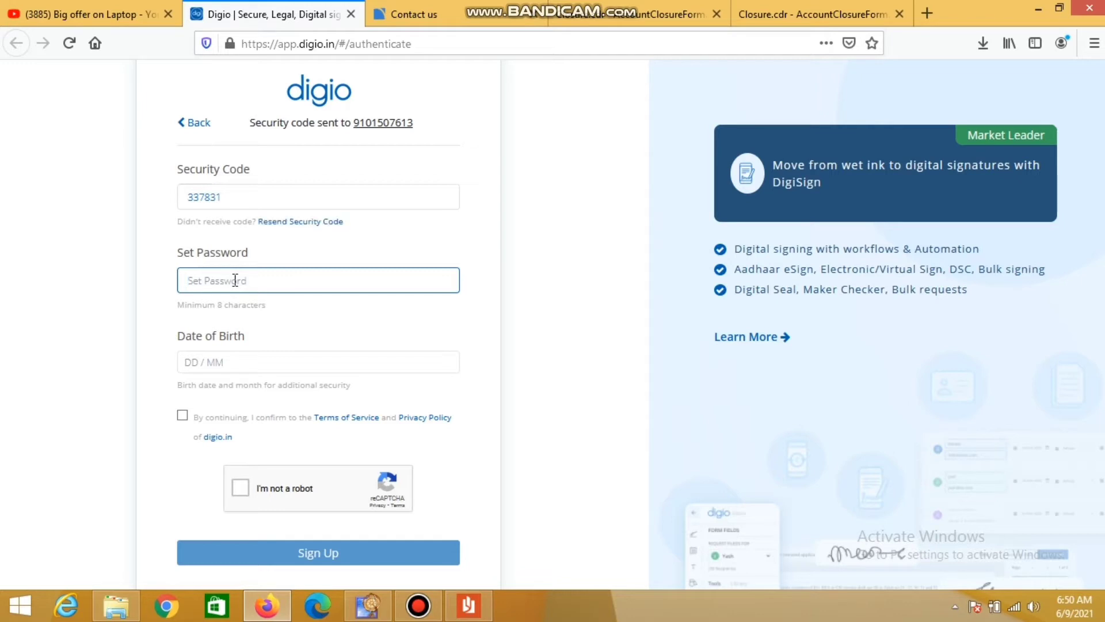
text(*****************)
Step: Enter the birth date, accept the terms, pass reCAPTCHA and submit the sign-up
click(228, 353)
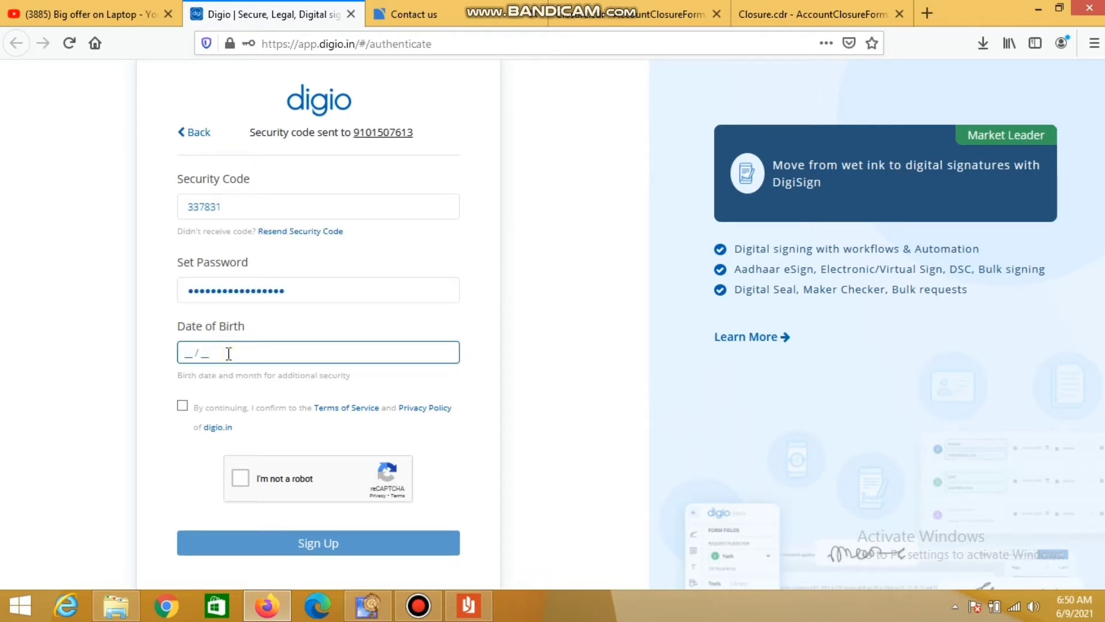
text(01 / 06)
click(182, 407)
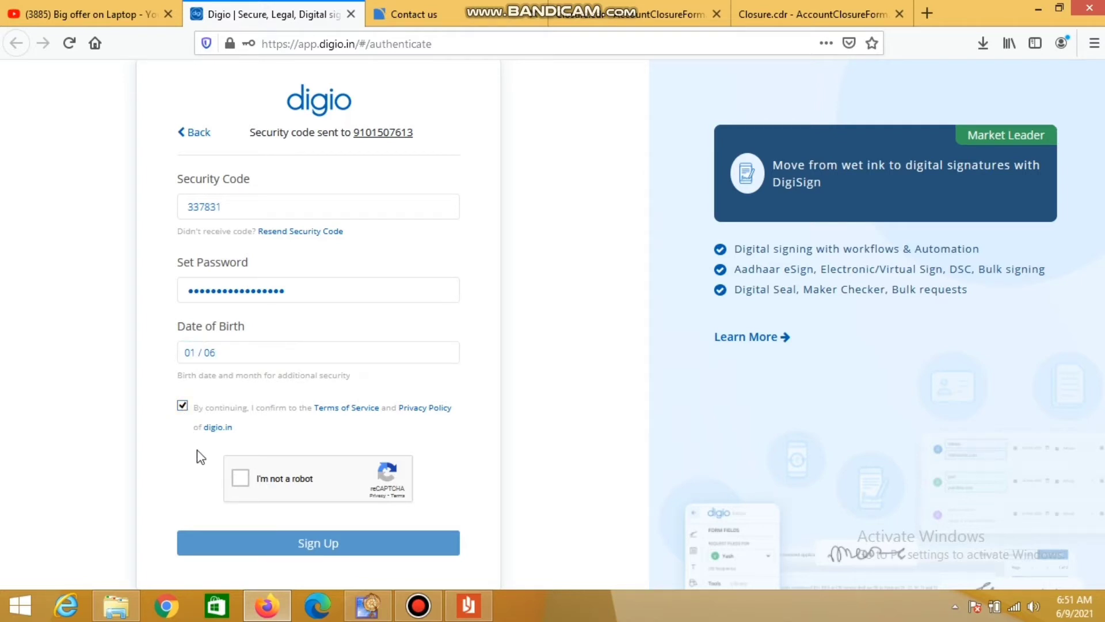
click(240, 481)
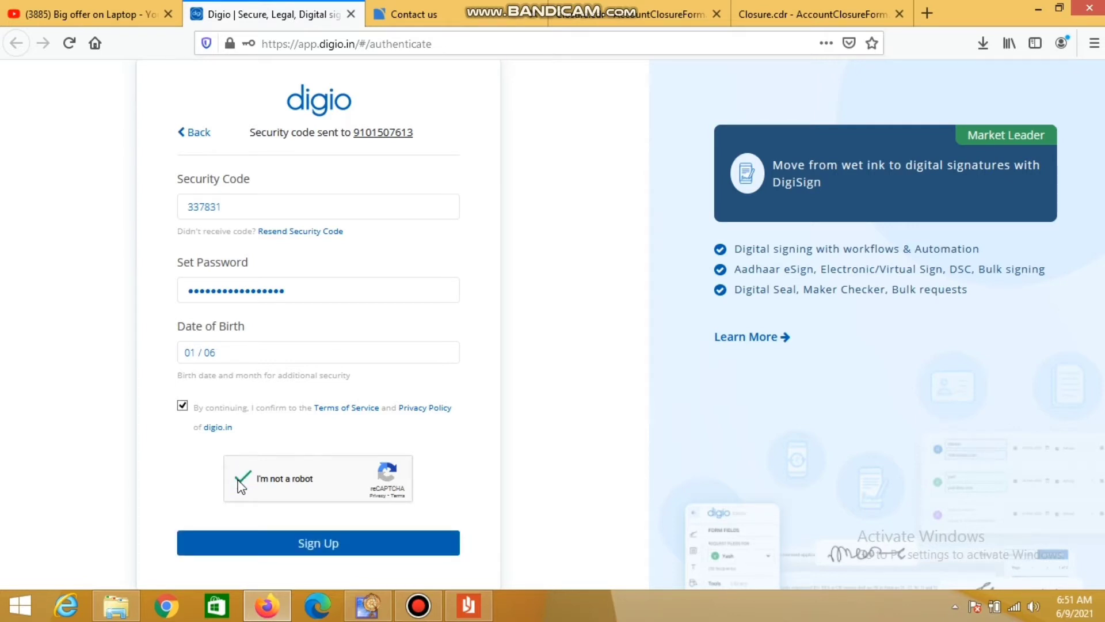
click(323, 547)
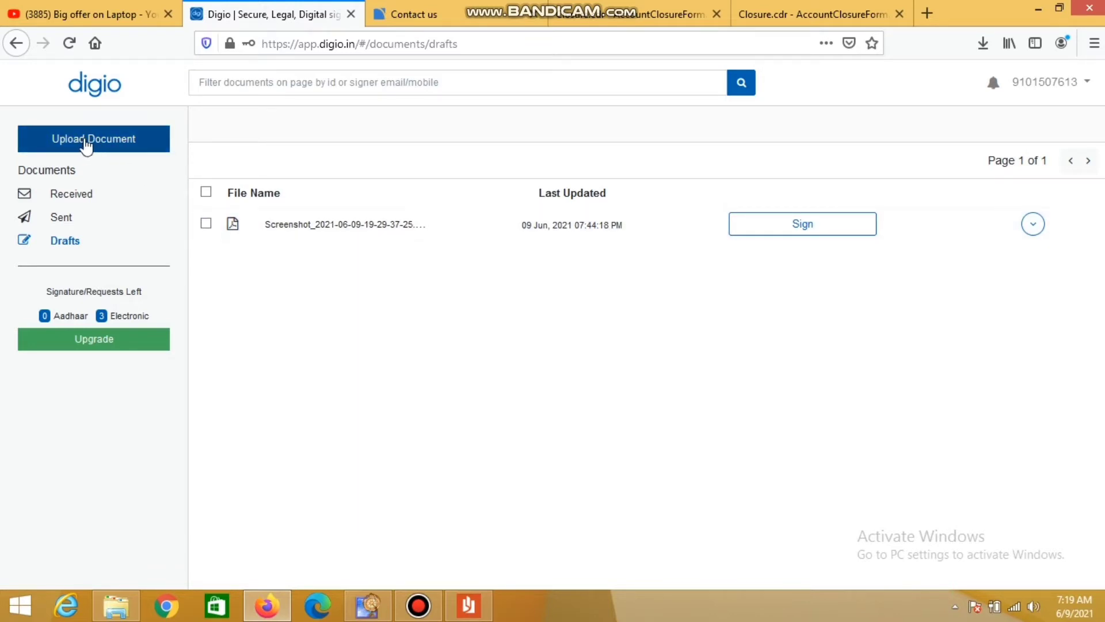
click(87, 146)
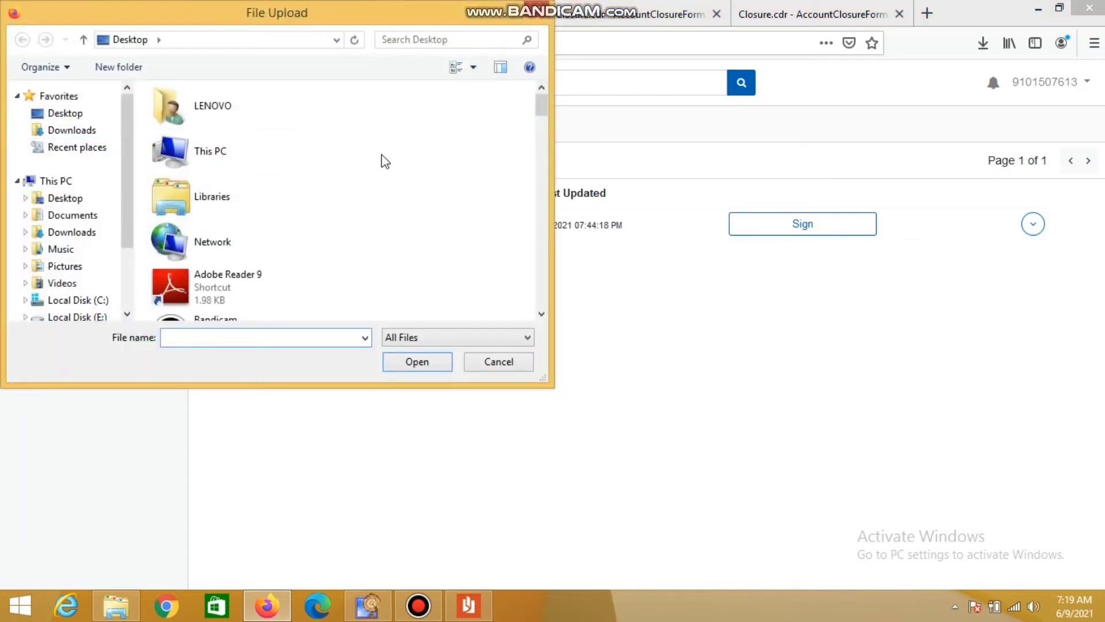
drag(541, 109, 541, 314)
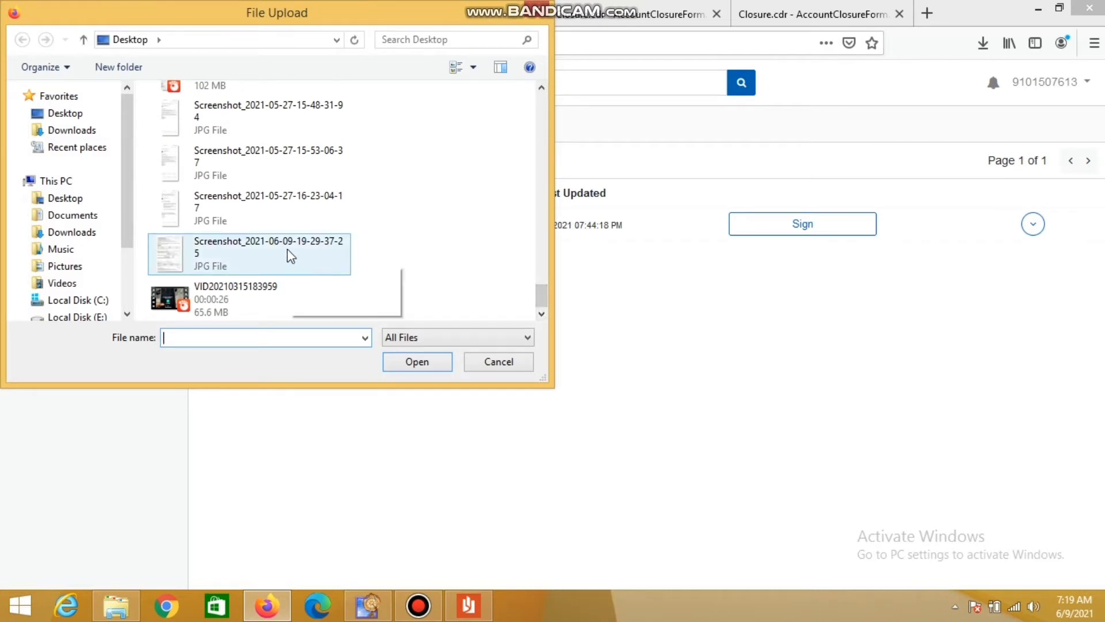
click(481, 363)
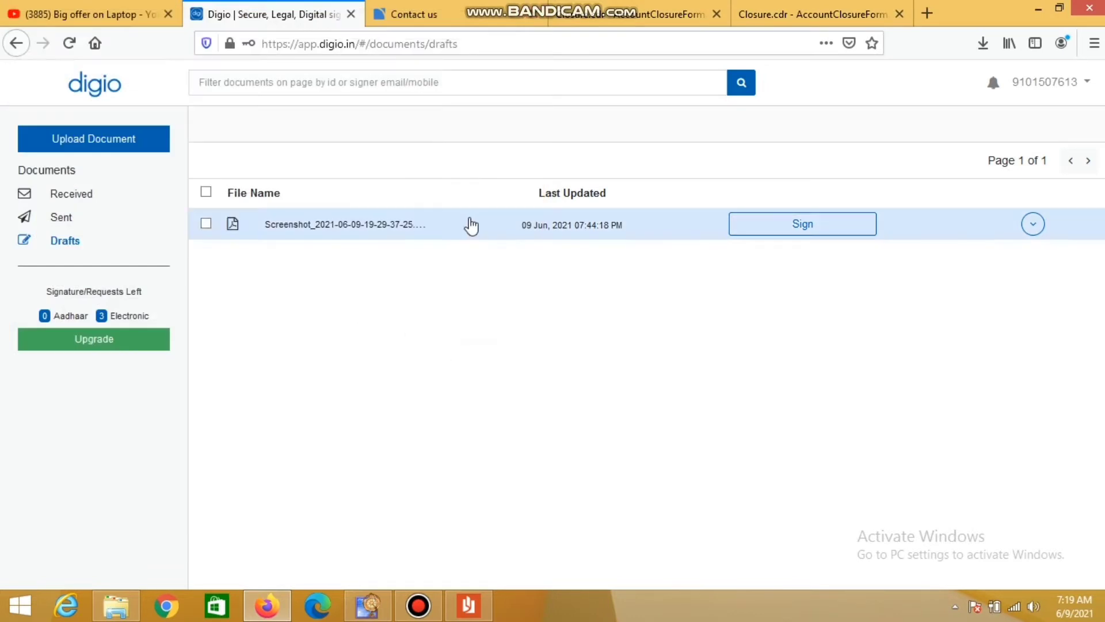
click(485, 233)
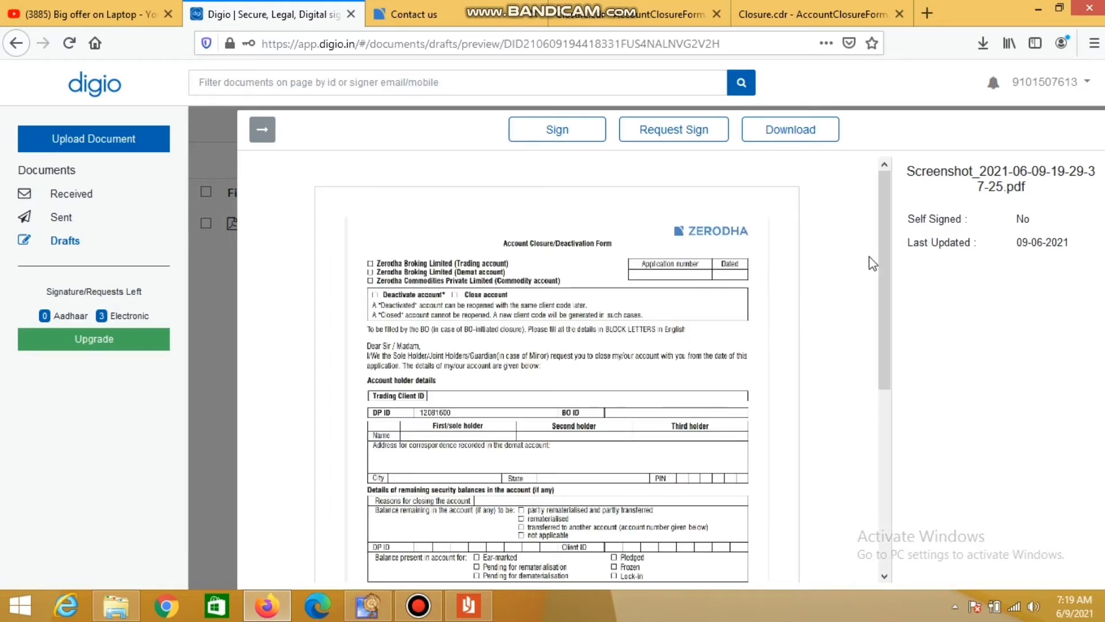
Step: Scroll the closure form preview to the signature boxes and start signing it
click(885, 262)
mouse_move(885, 261)
mouse_down()
mouse_move(891, 334)
mouse_move(891, 251)
mouse_up()
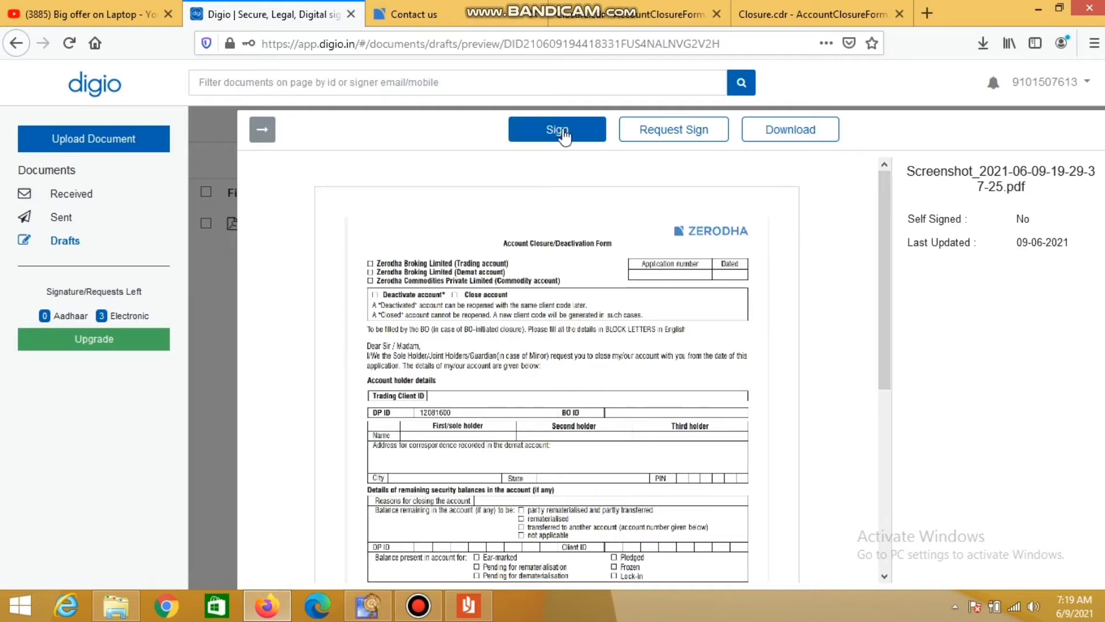
click(557, 131)
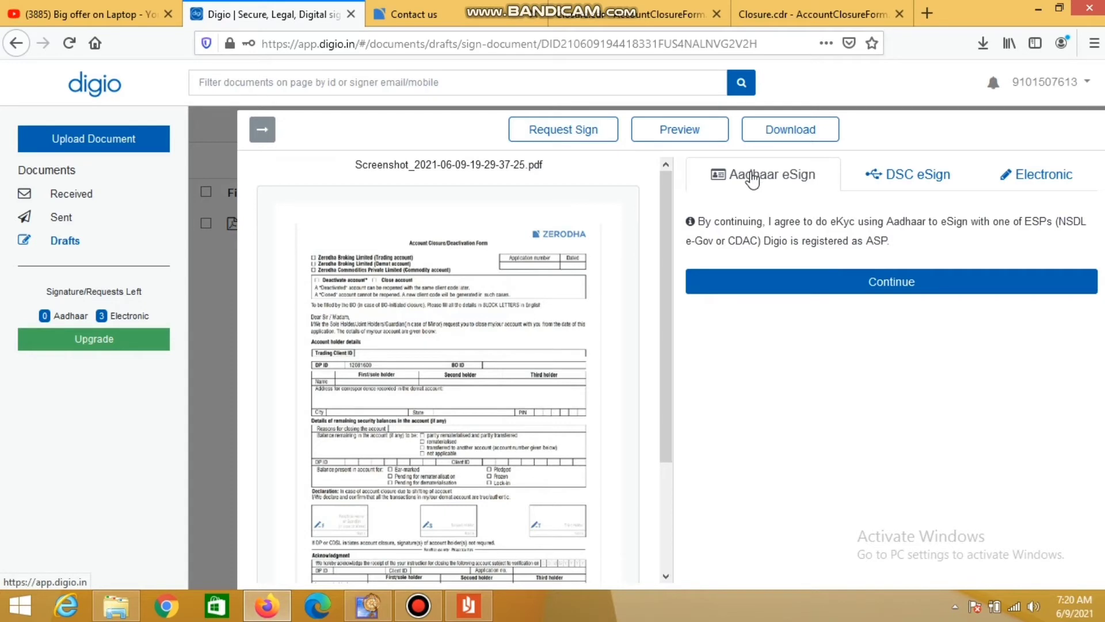
Step: Try Aadhaar eSign on the closure form, which reports insufficient credits
click(881, 282)
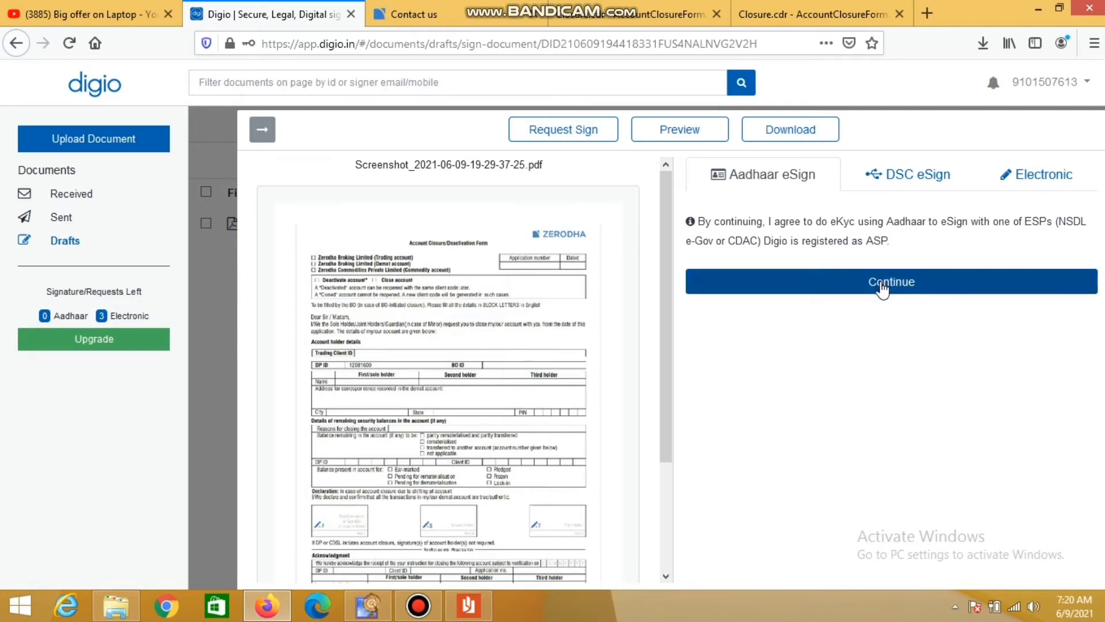
click(881, 282)
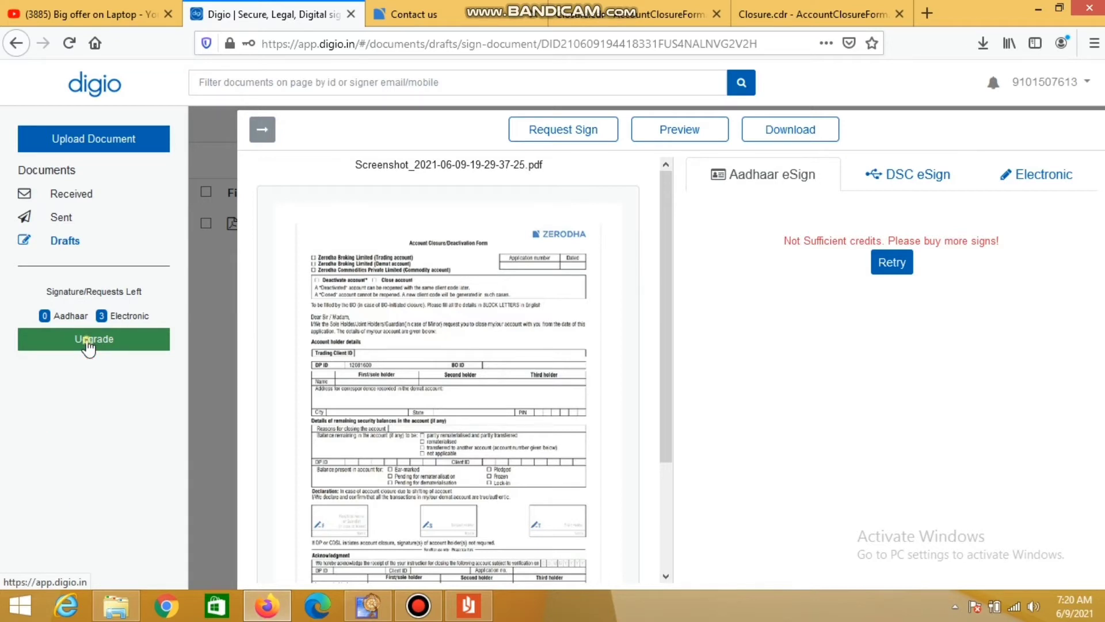
Step: Start buying the Rs. 50 Individual plan, reaching the payment popup's Email field
click(88, 343)
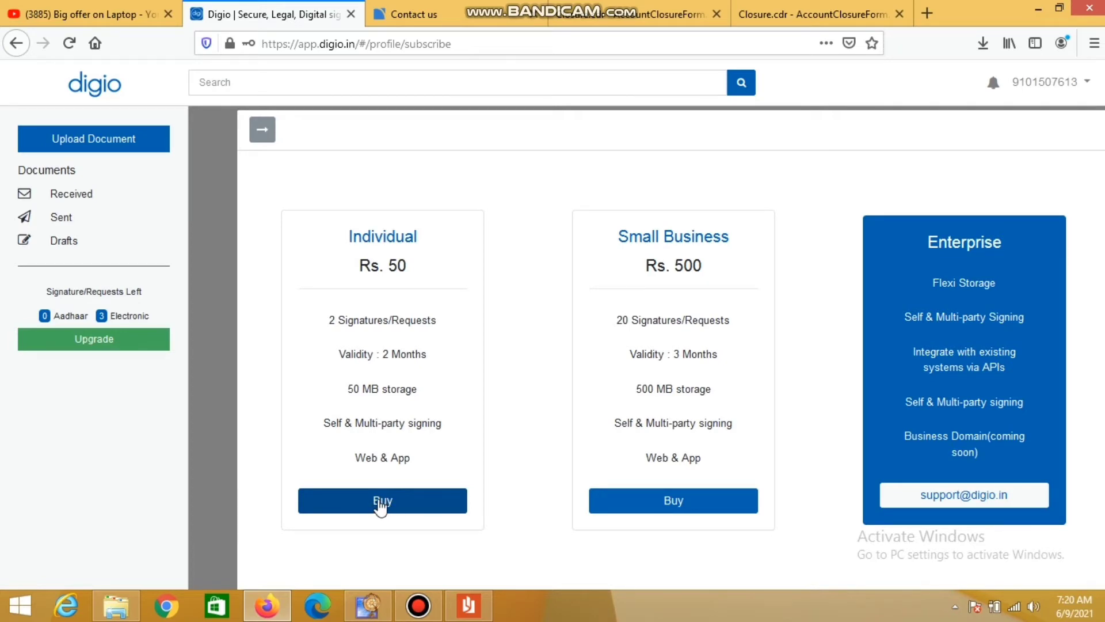
click(380, 506)
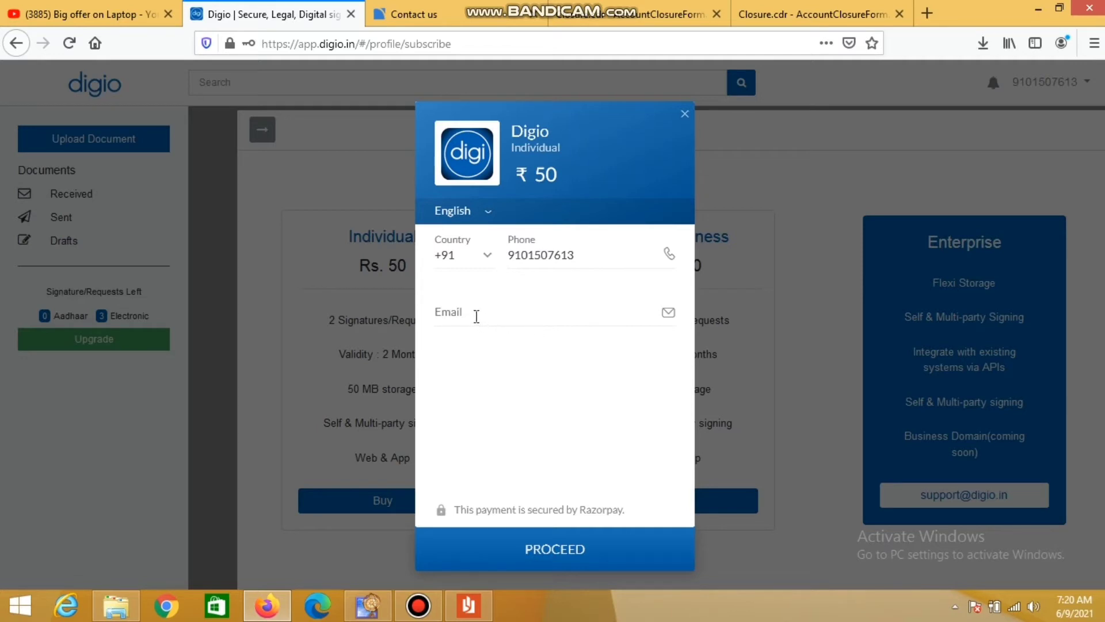
click(476, 315)
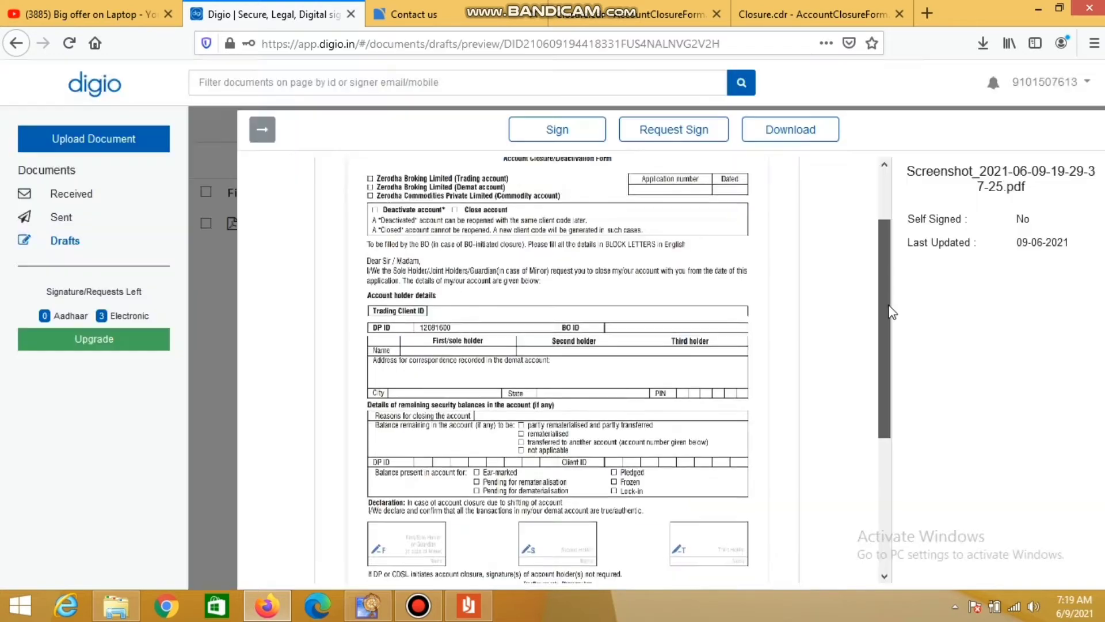
Step: Scroll the closure form preview and bring up its e-sign options
drag(889, 311, 891, 252)
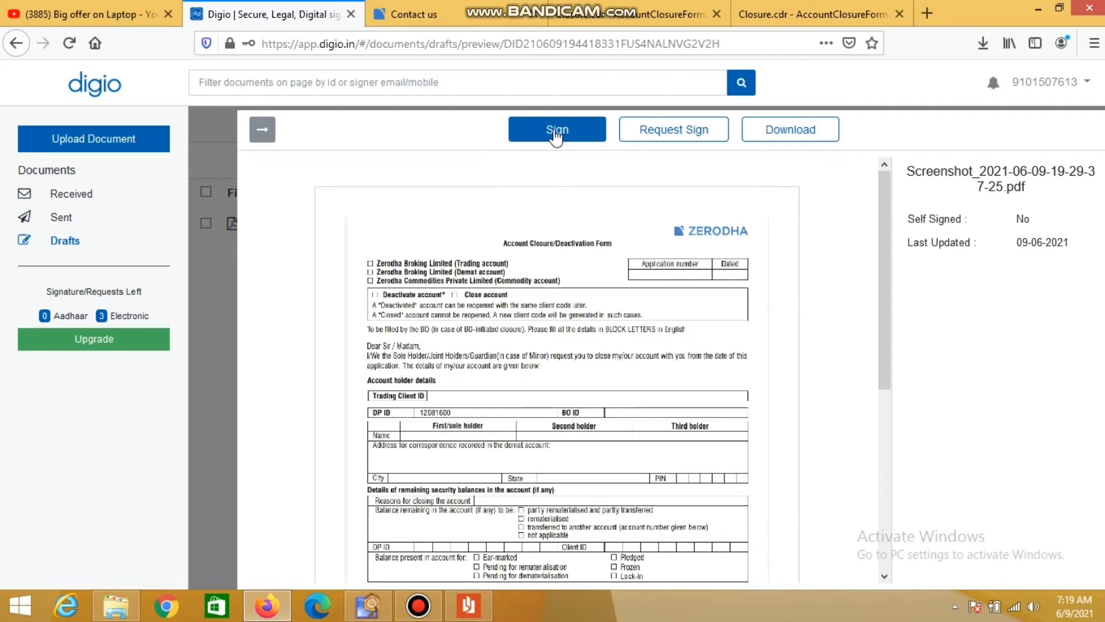
click(558, 131)
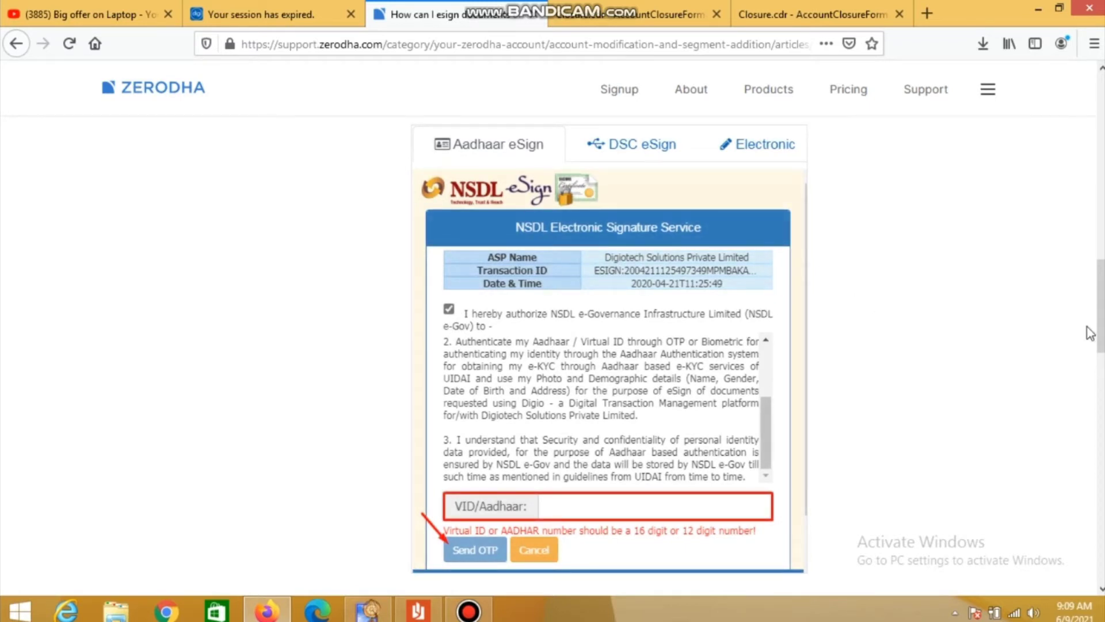
Step: Scroll through the Zerodha eSign help article covering the Aadhaar and OTP steps
drag(1099, 313, 1101, 319)
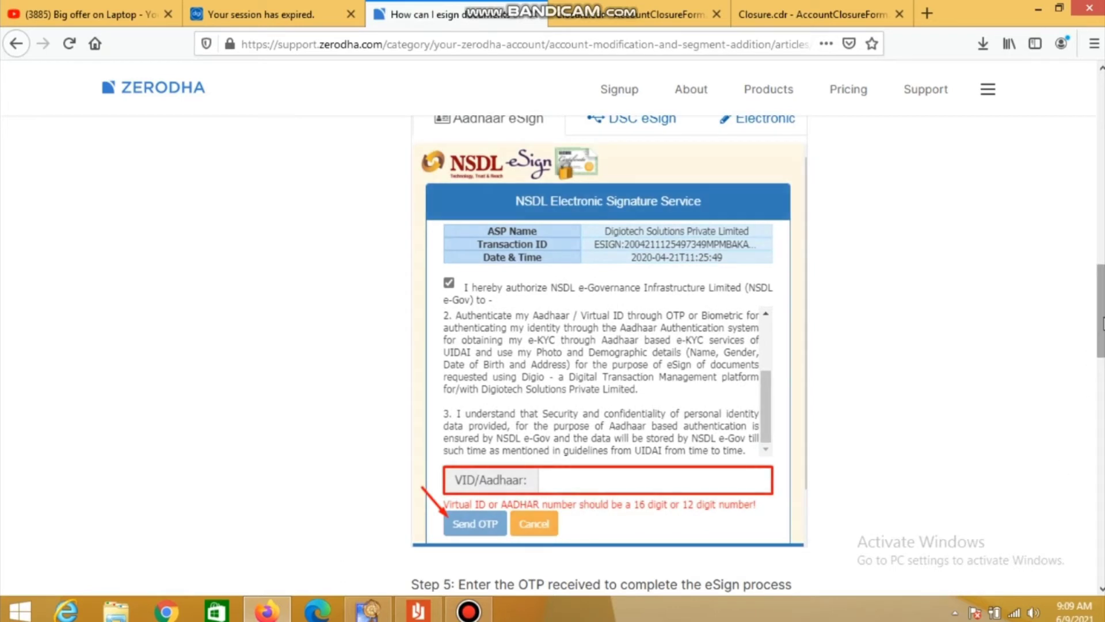
scroll(1101, 322, down, 8)
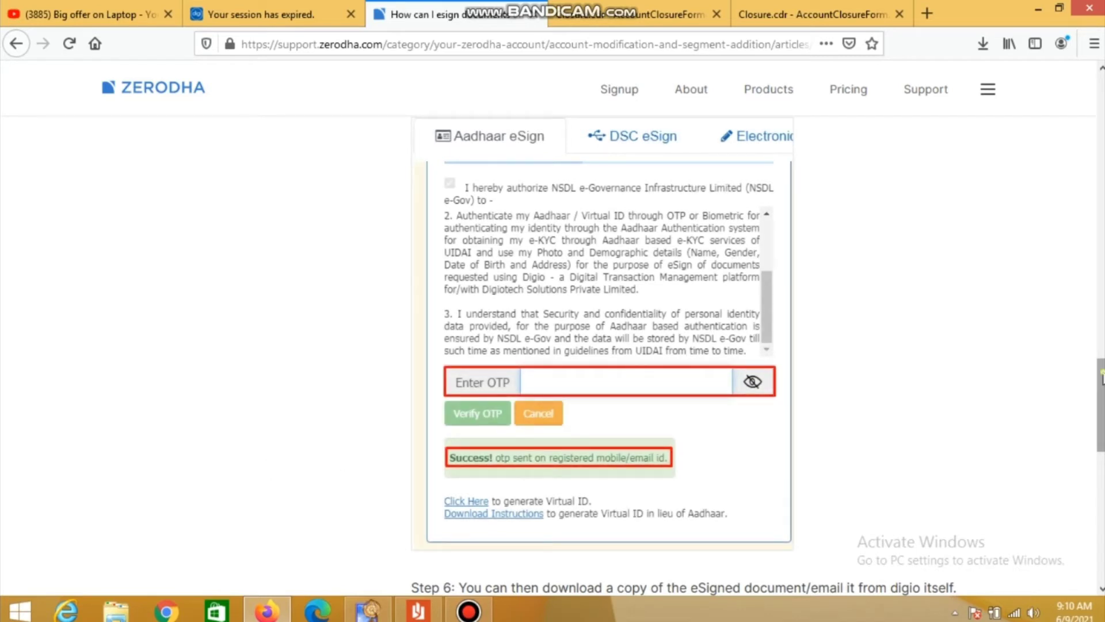
scroll(358, 404, down, 10)
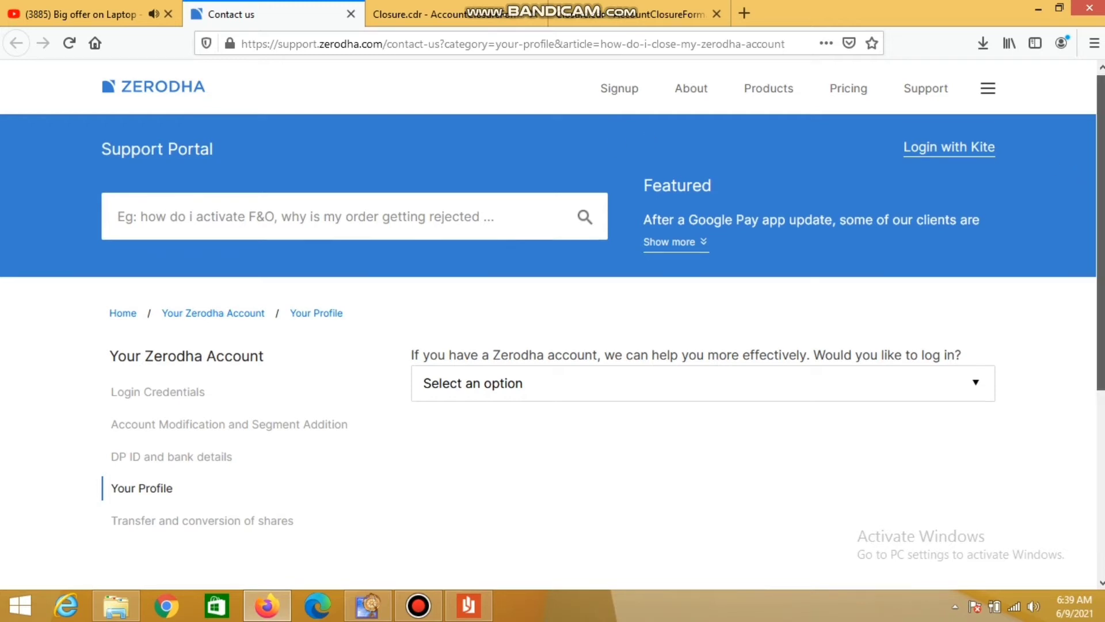
Step: Answer No to the question about logging in
scroll(1102, 219, down, 1)
scroll(1102, 218, up, 1)
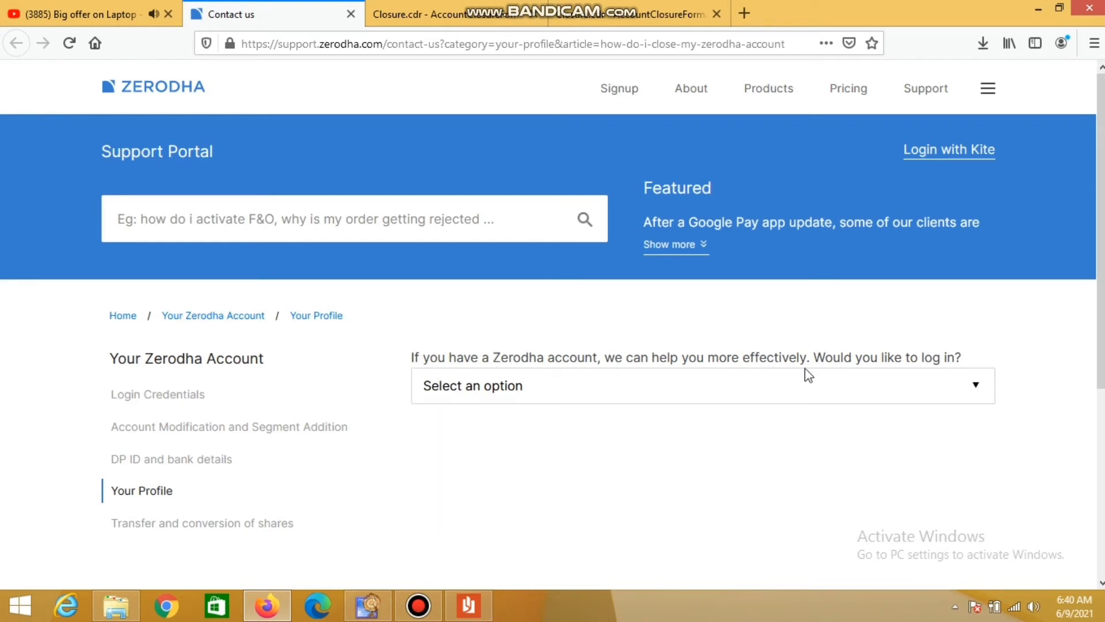
click(970, 392)
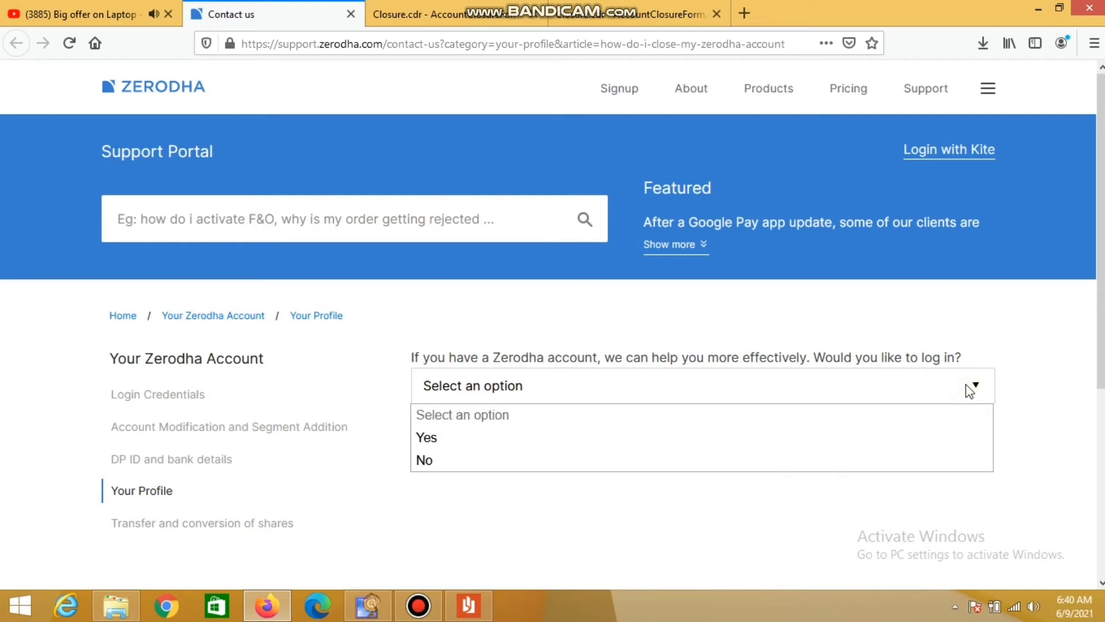
click(677, 467)
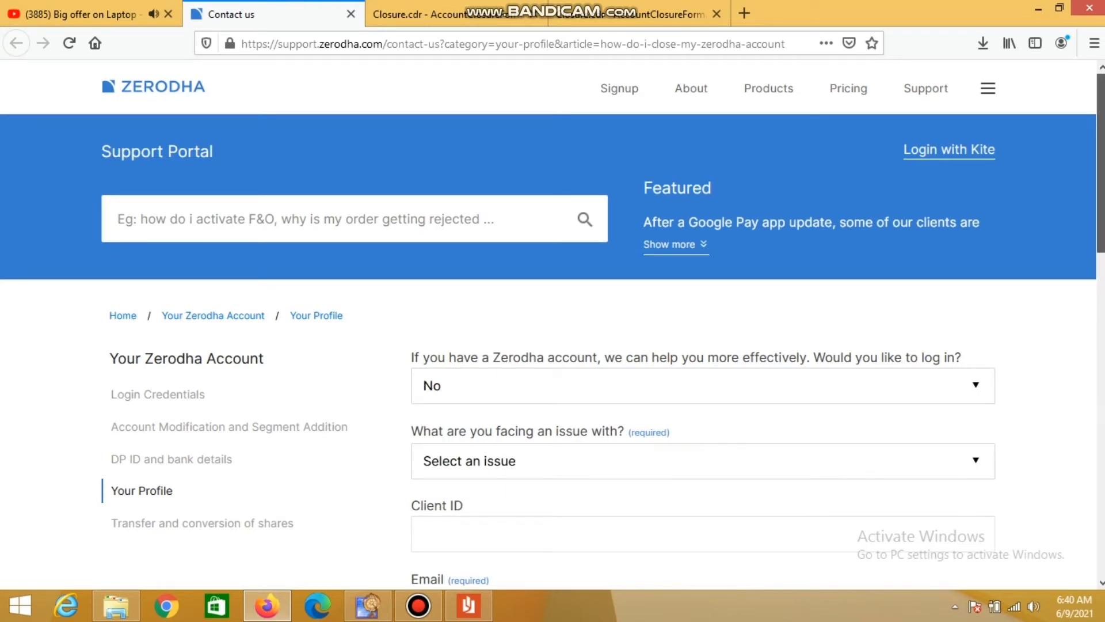
Step: Set the issue type to 'I want to close my account'
scroll(1102, 256, down, 3)
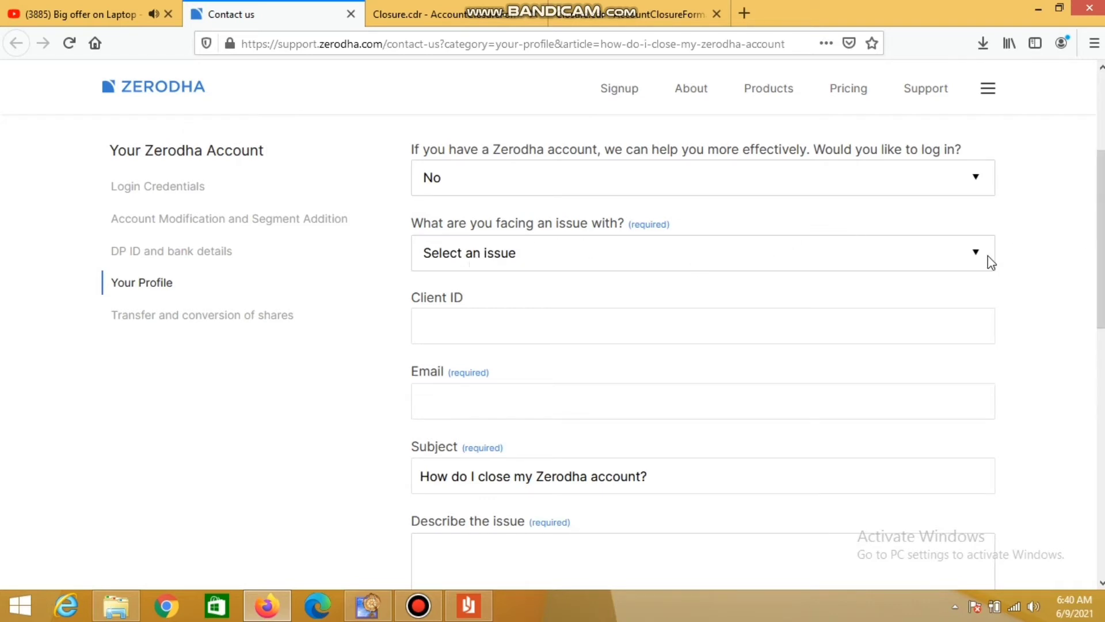
click(971, 256)
click(970, 255)
click(970, 255)
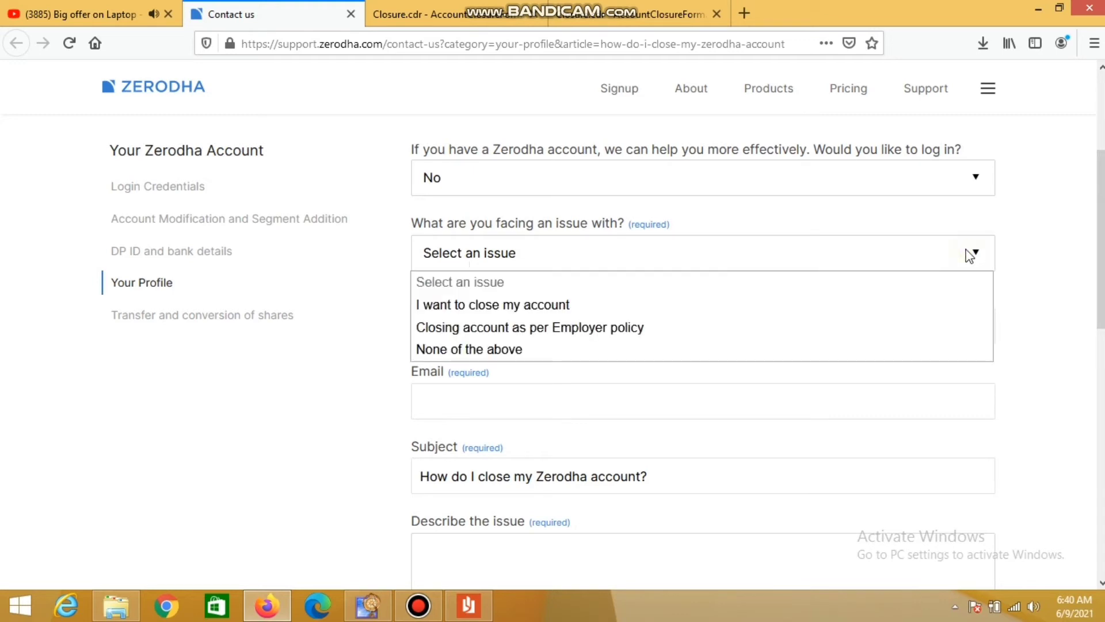
click(570, 311)
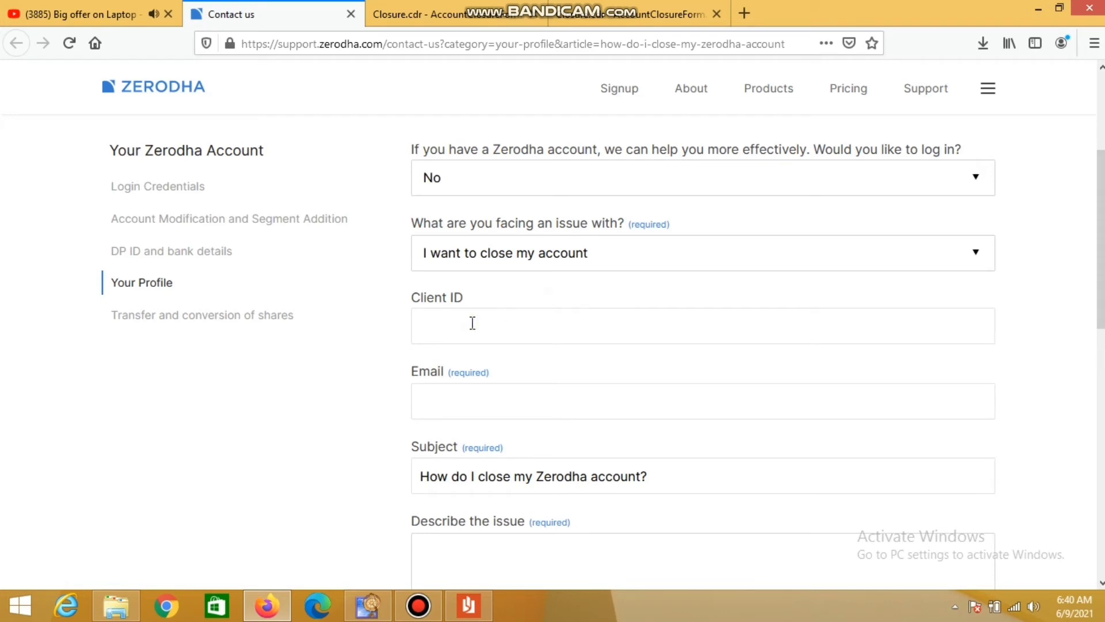
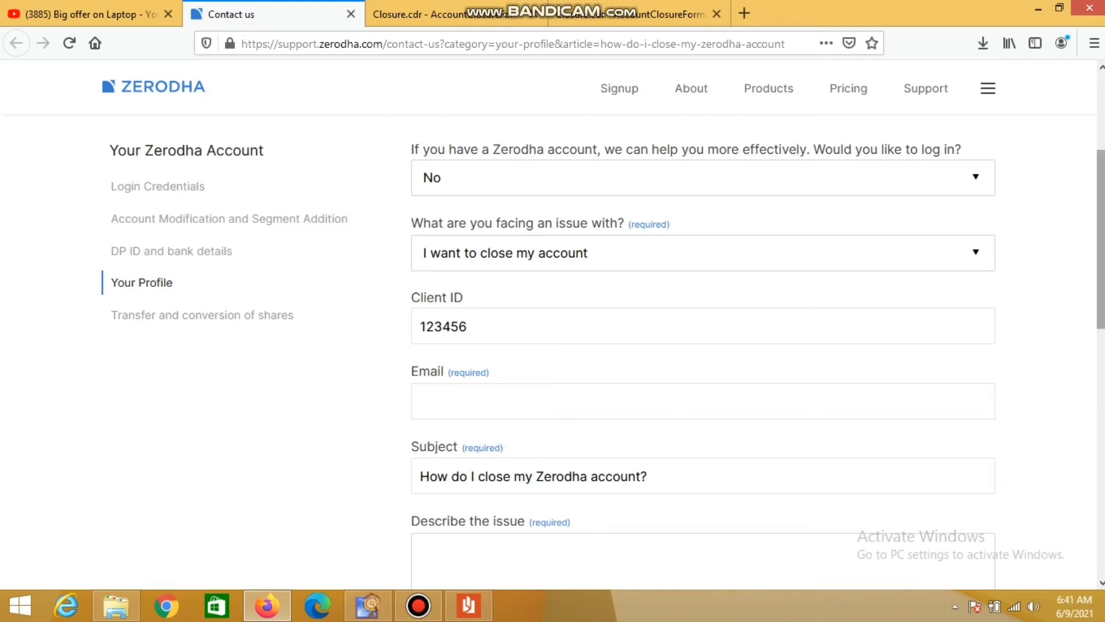
Step: Enter the client ID and replace the subject with 'i want to close my account'
scroll(1101, 239, down, 2)
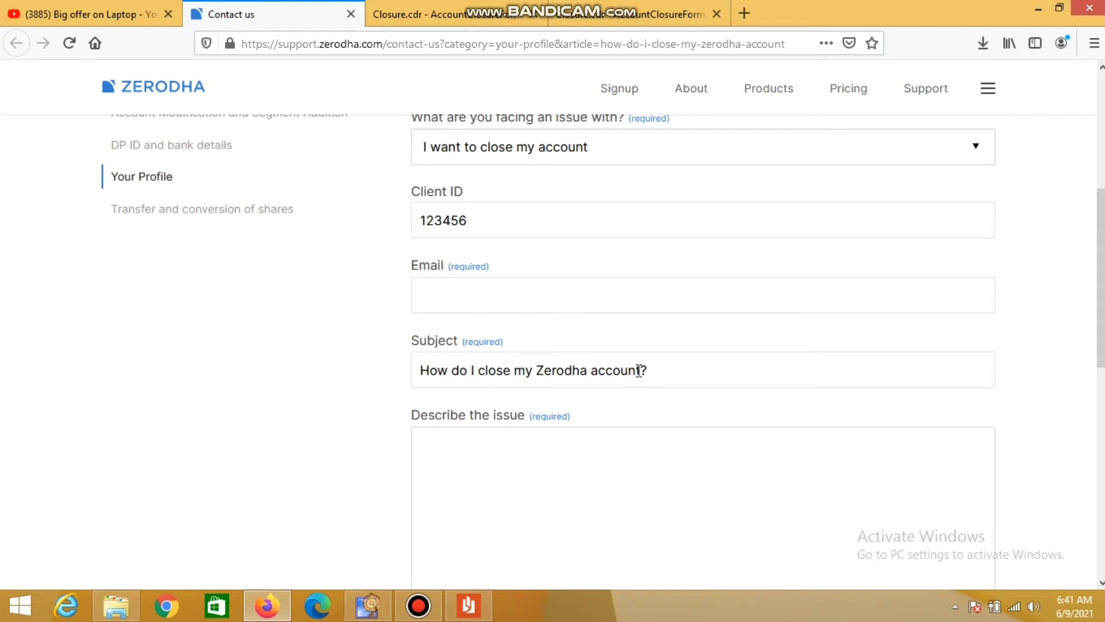
drag(649, 370, 383, 380)
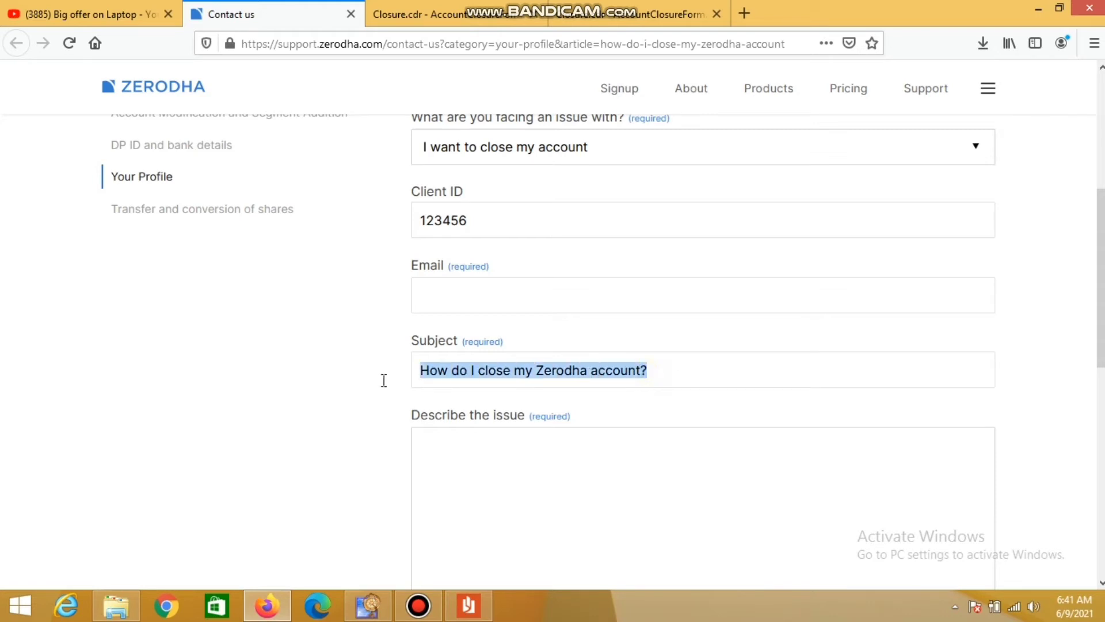
key(BackSpace)
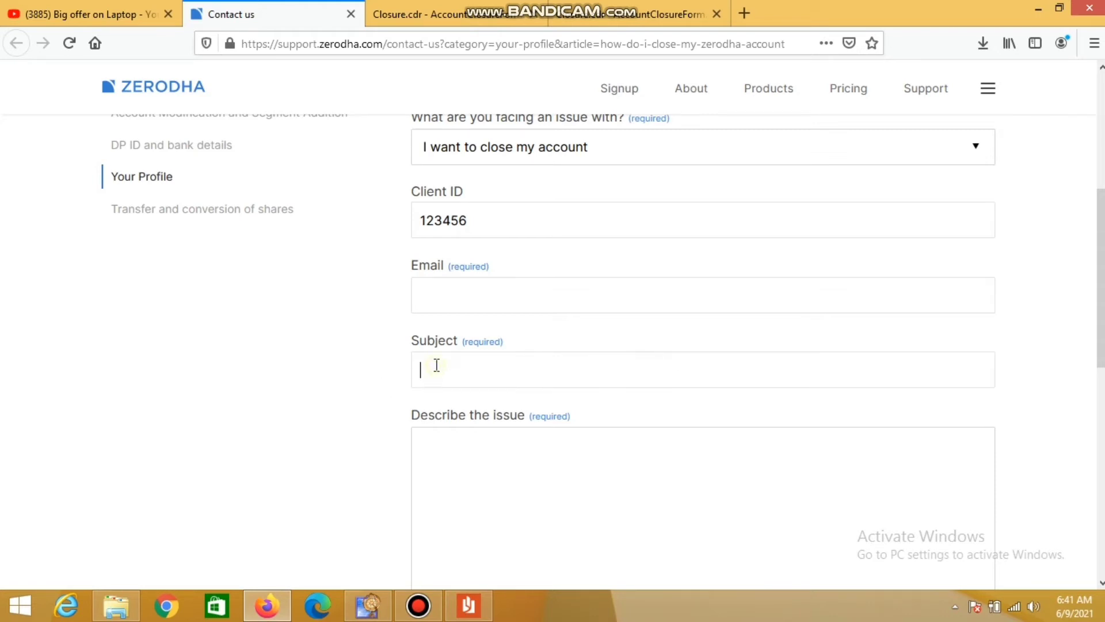
text(i want to close my account)
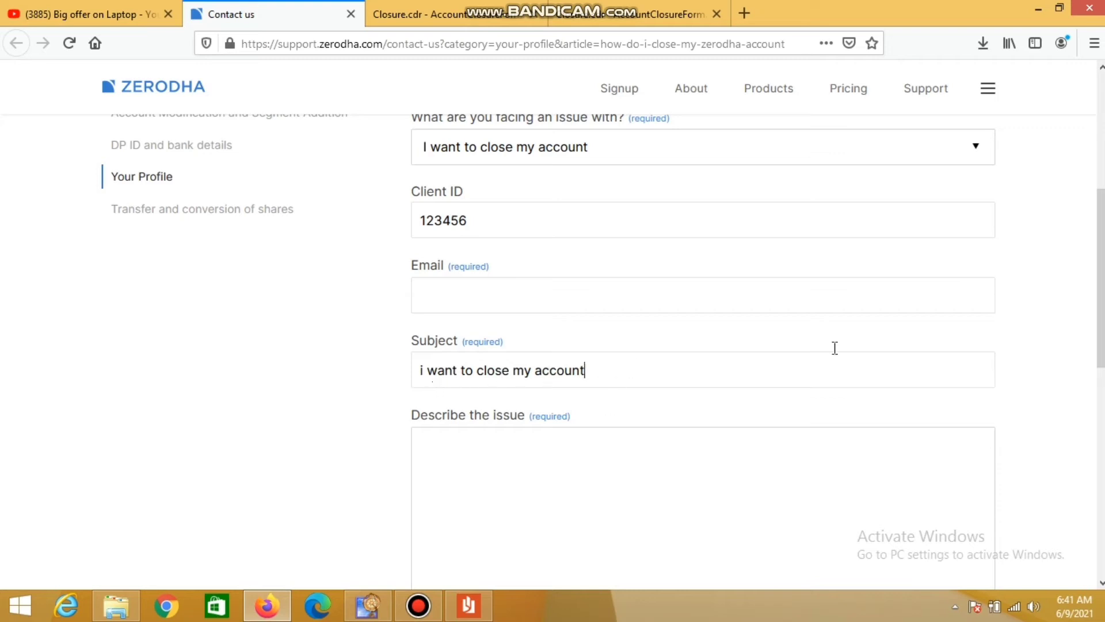
scroll(1101, 276, down, 3)
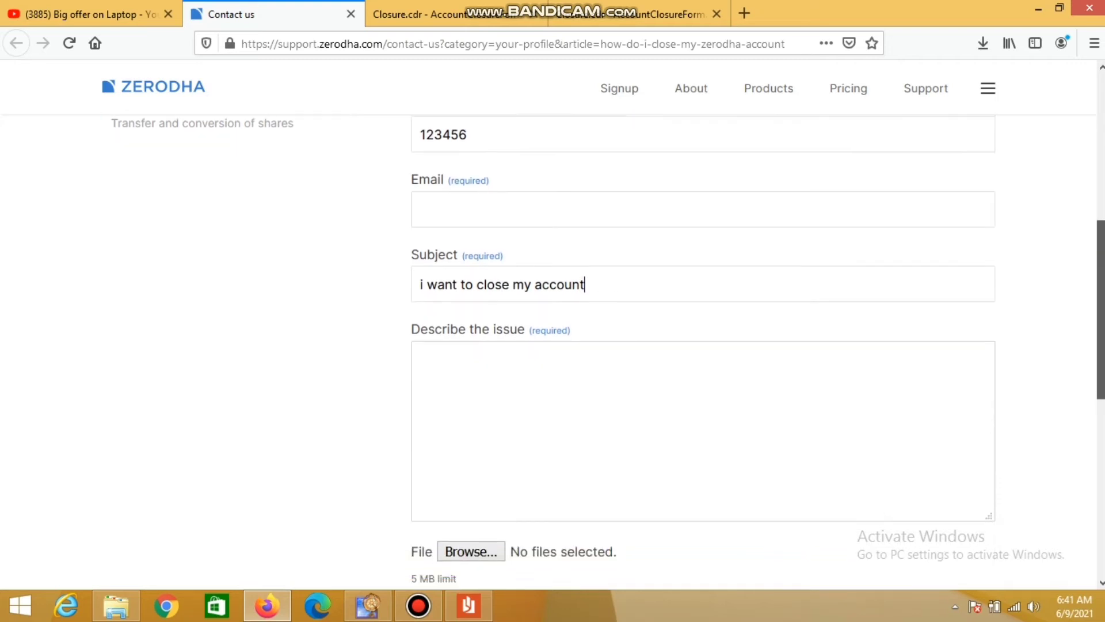
Step: Write the issue description as 'please close my demat and trading account'
click(464, 363)
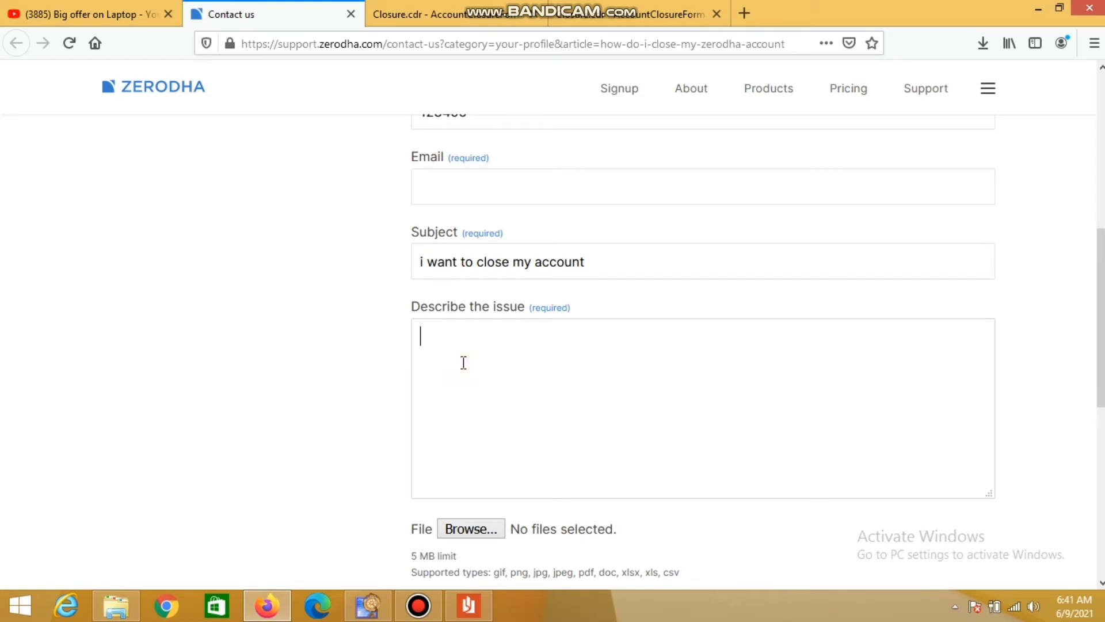
text(please close my account)
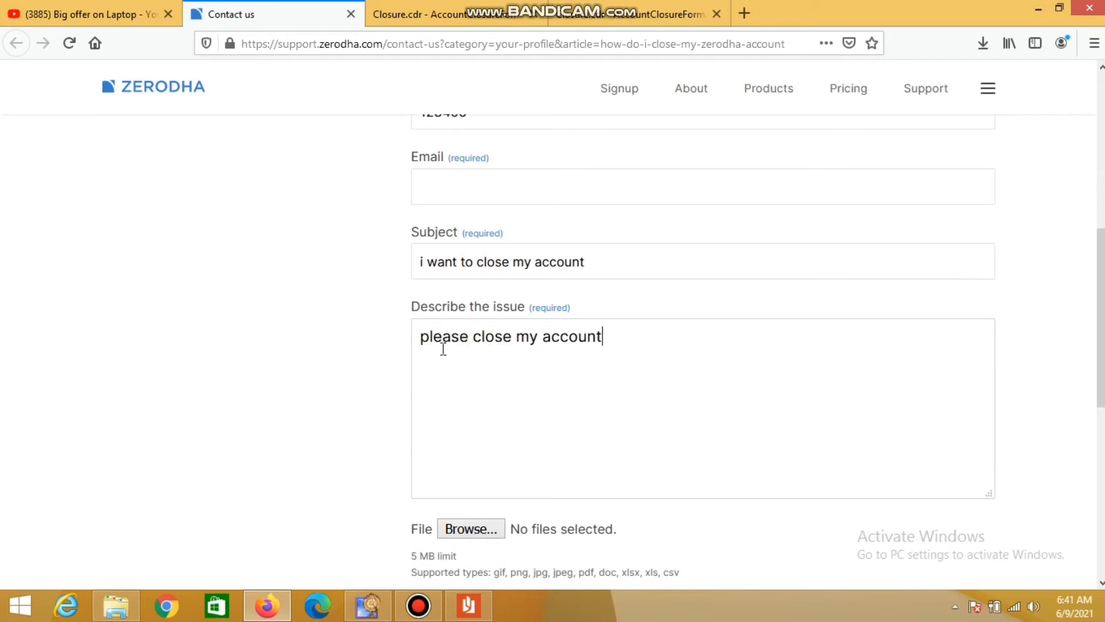
click(539, 336)
text(demat)
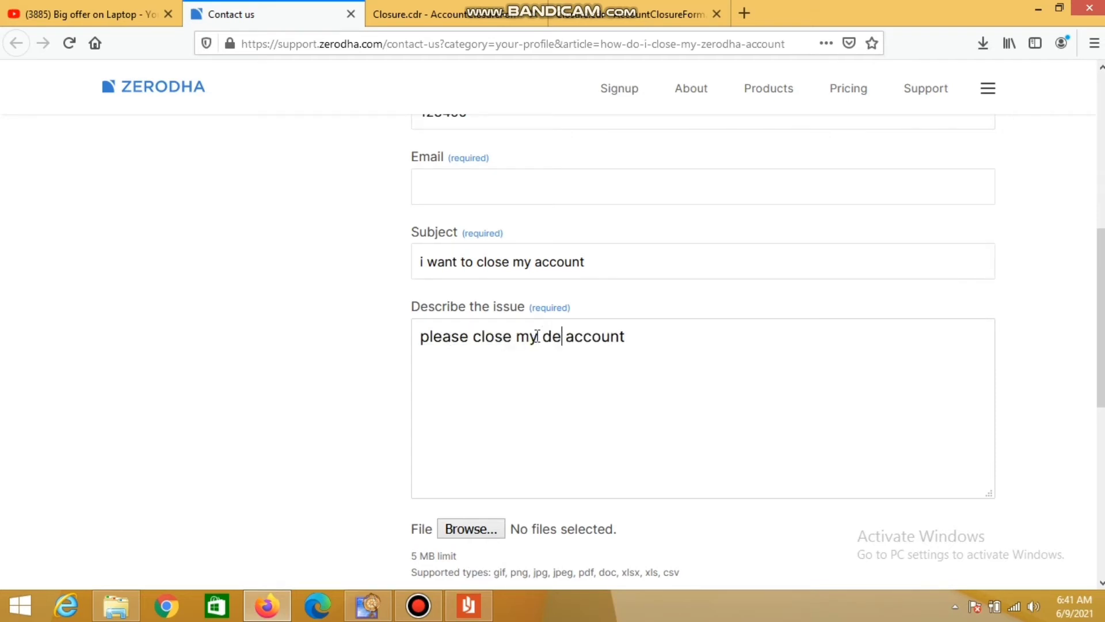
text( and )
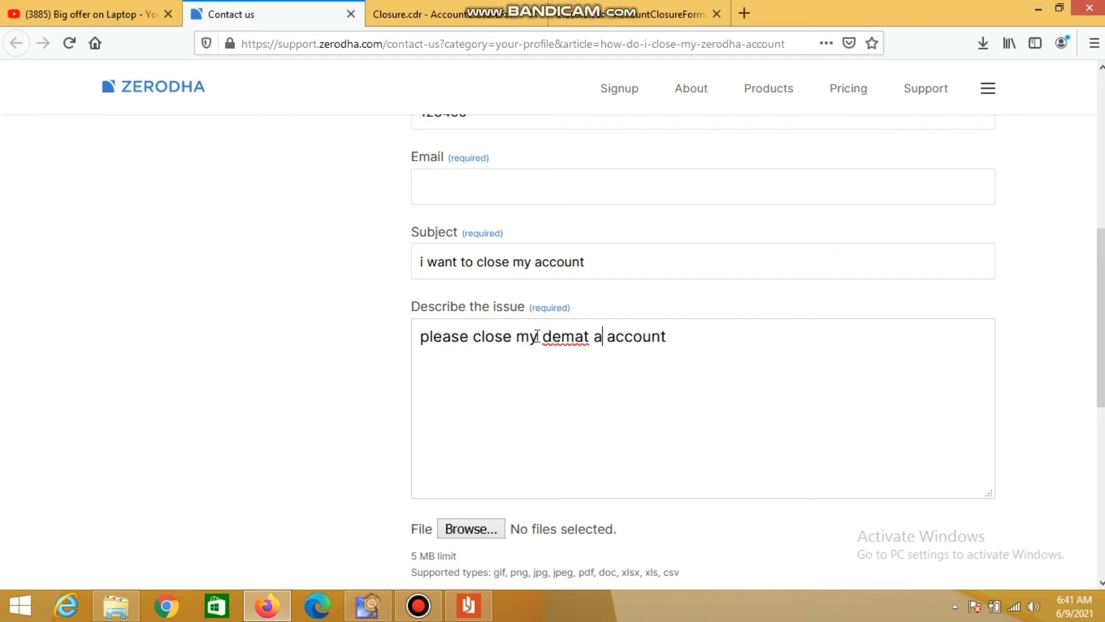
text(tradin)
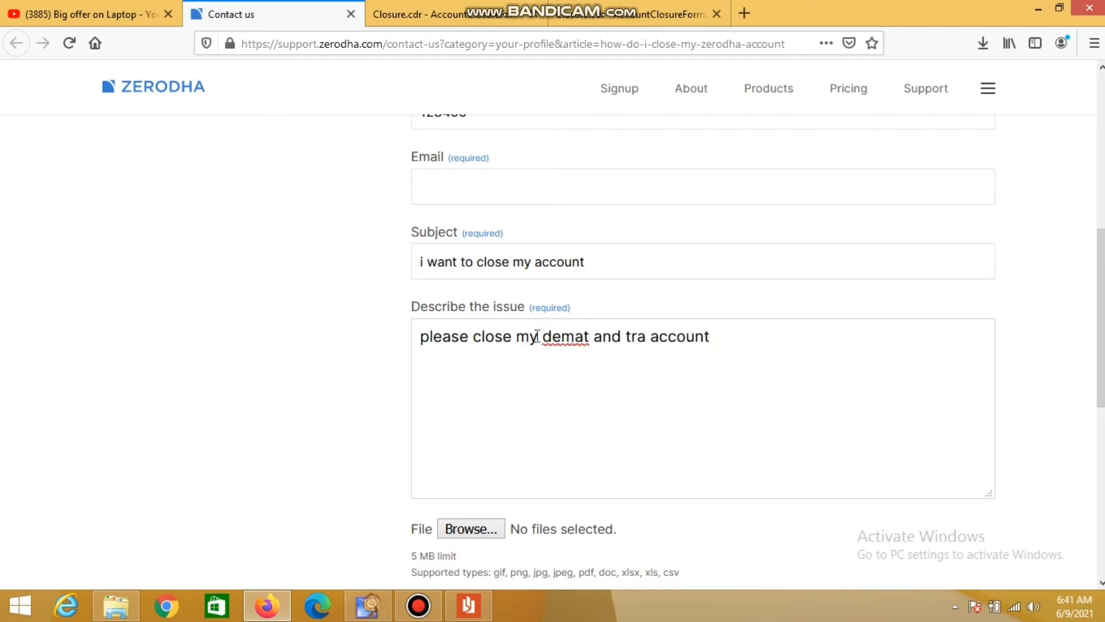
text(g)
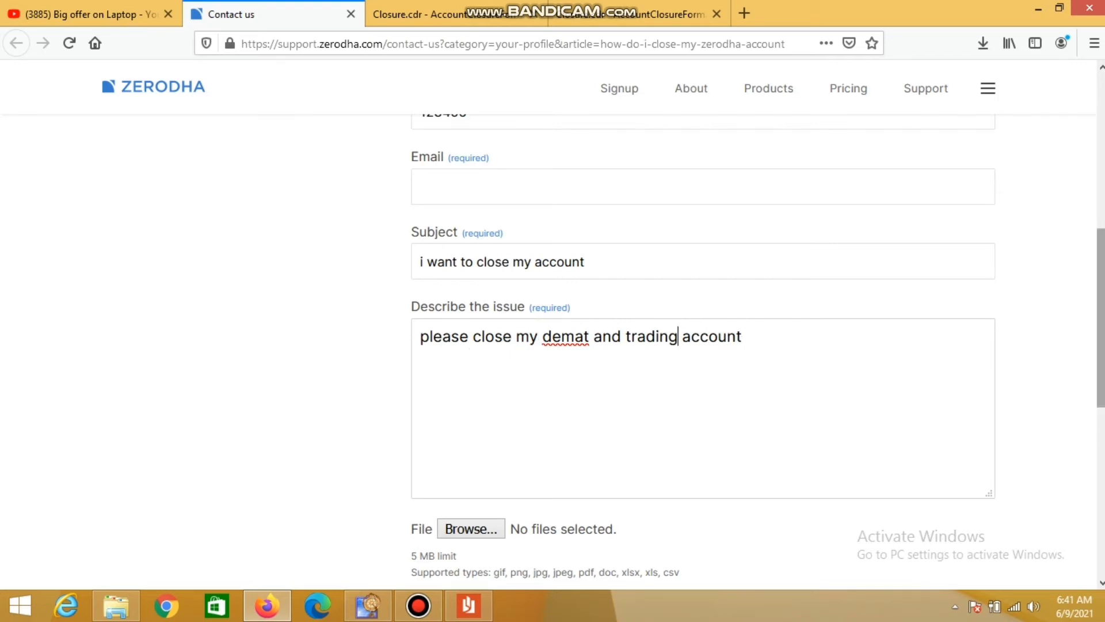
scroll(1099, 325, down, 3)
scroll(1099, 326, down, 1)
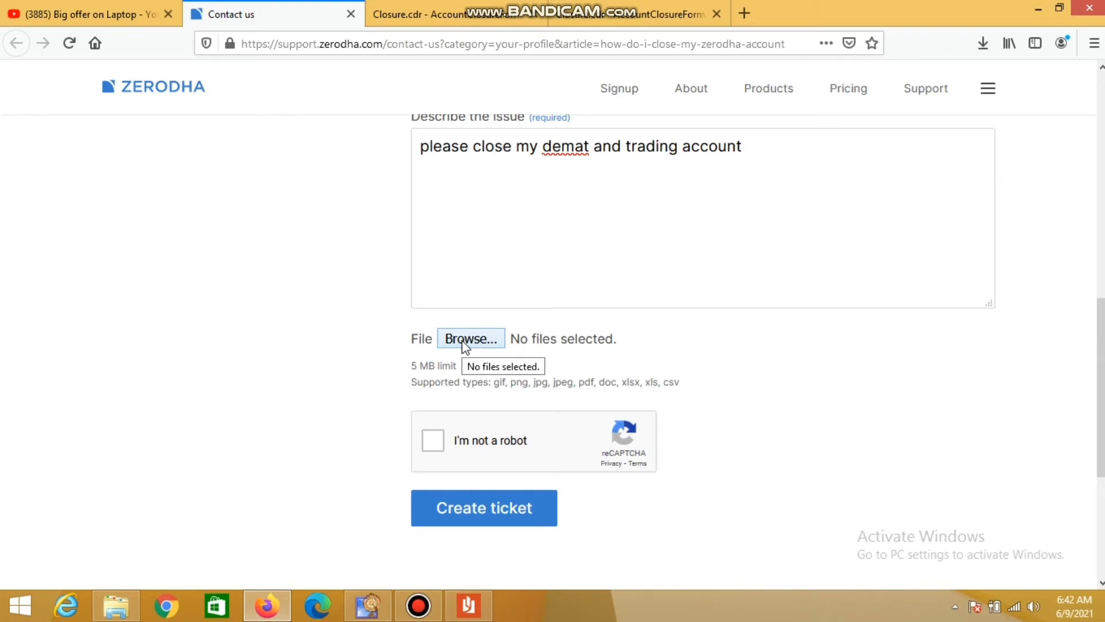
click(471, 340)
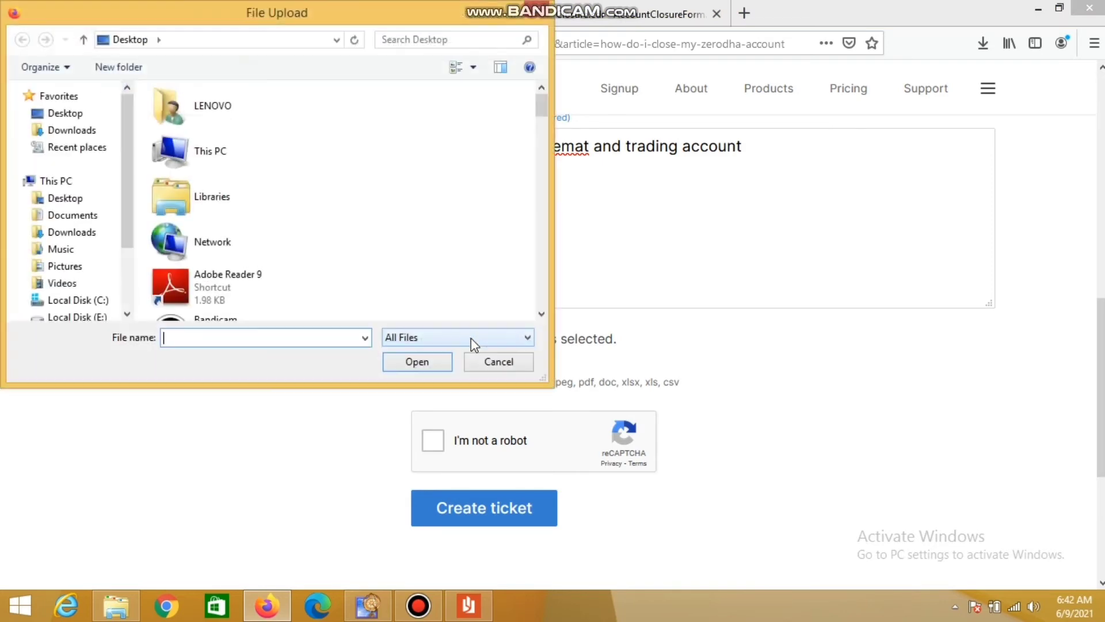
drag(544, 108, 534, 179)
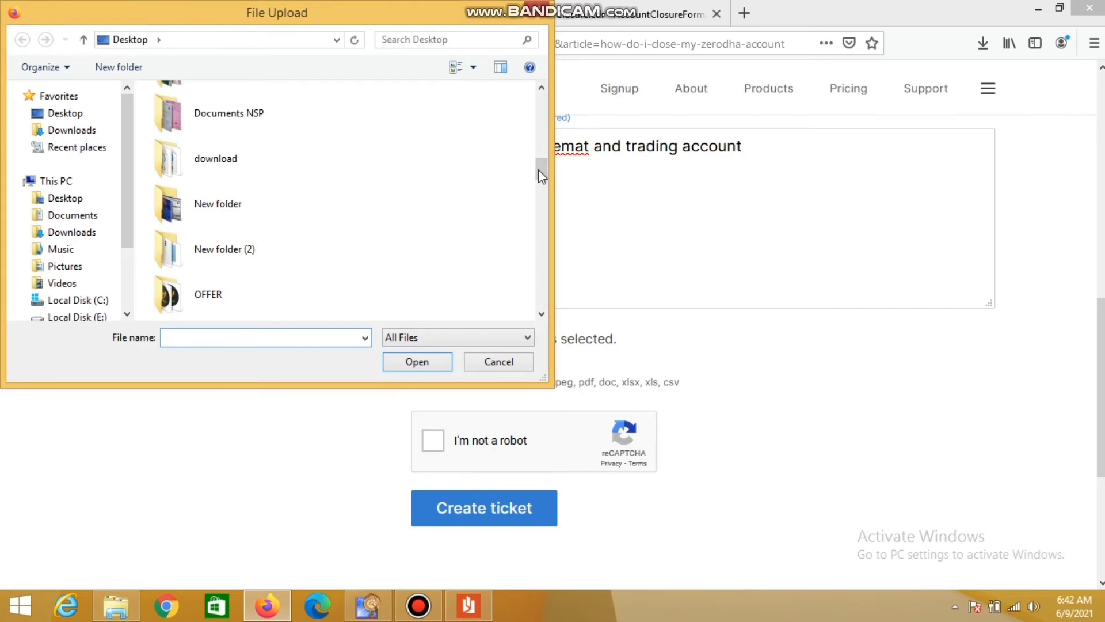
drag(543, 164, 543, 173)
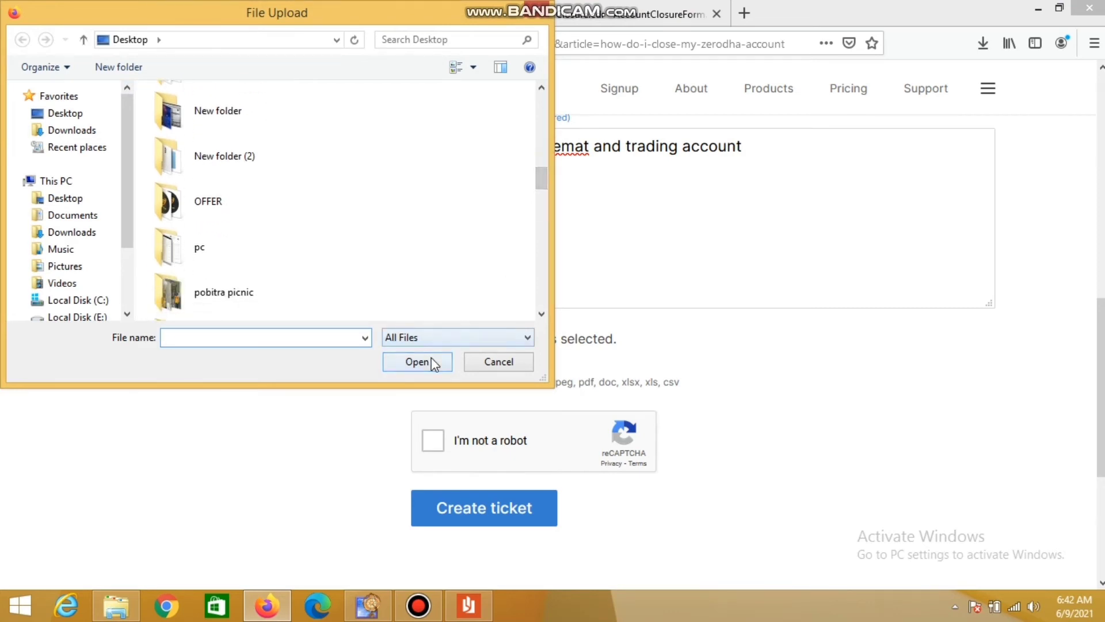
click(490, 367)
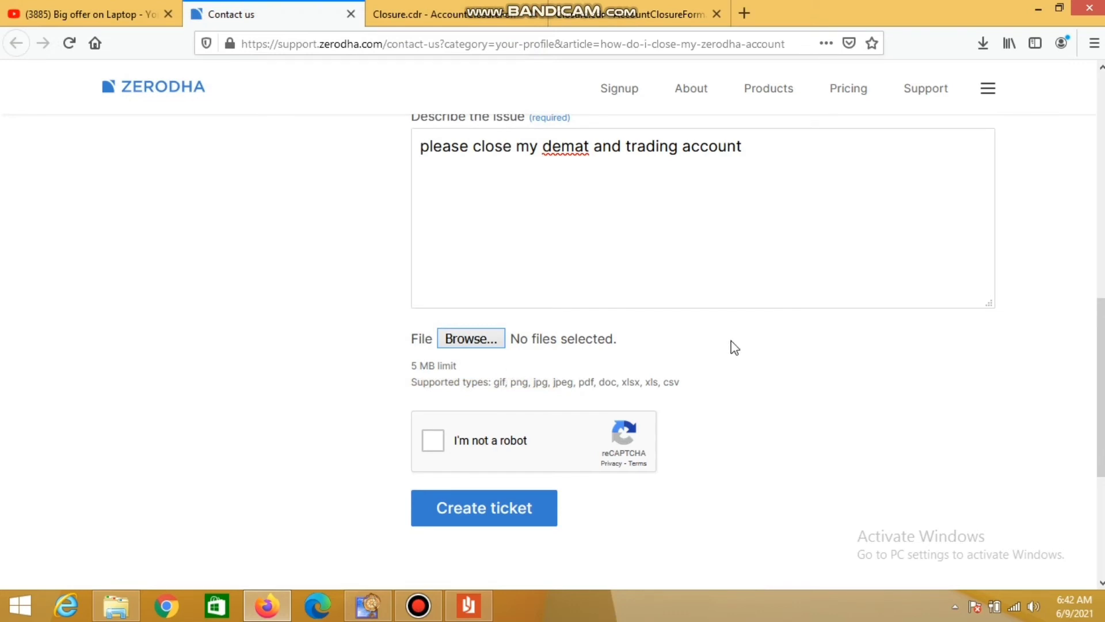
scroll(1102, 337, down, 1)
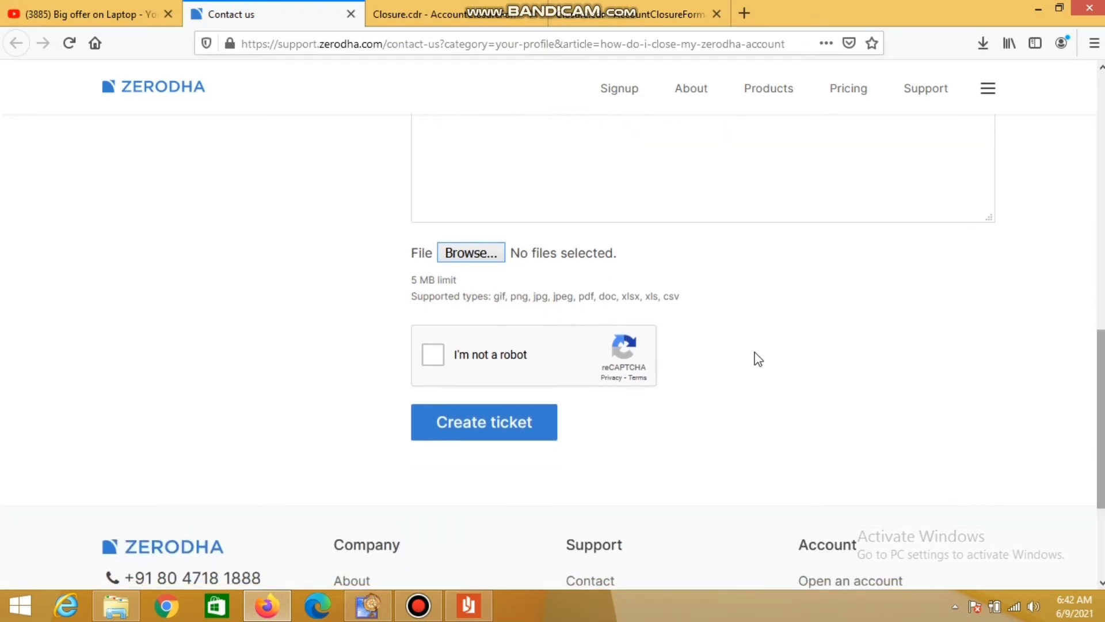
Step: Tick the 'I'm not a robot' reCAPTCHA checkbox on the ticket form
click(433, 361)
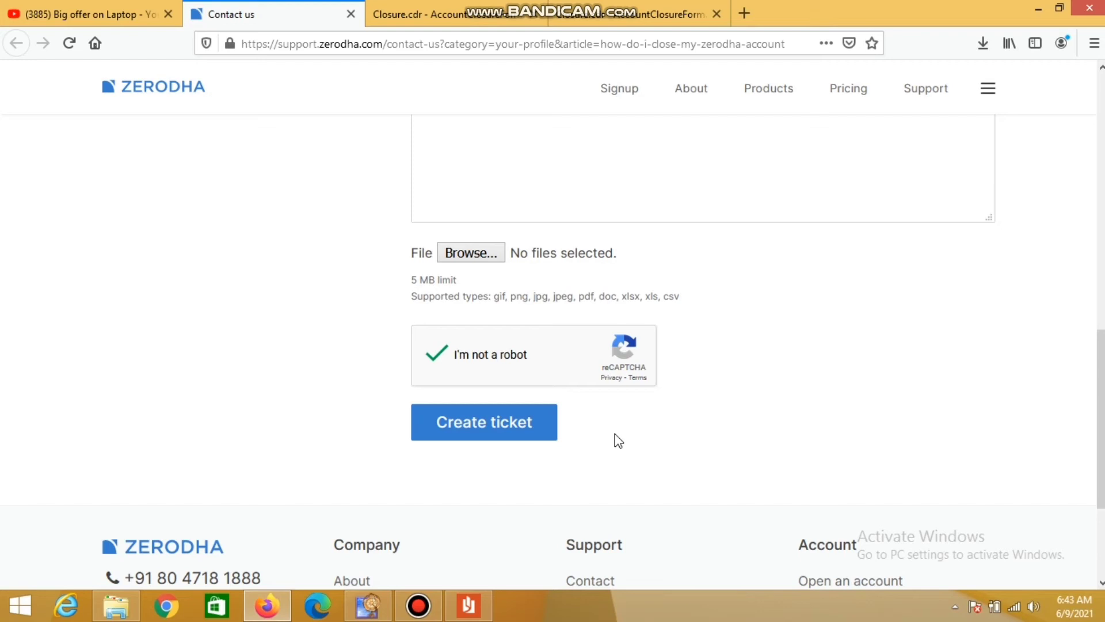
drag(1103, 392, 1097, 111)
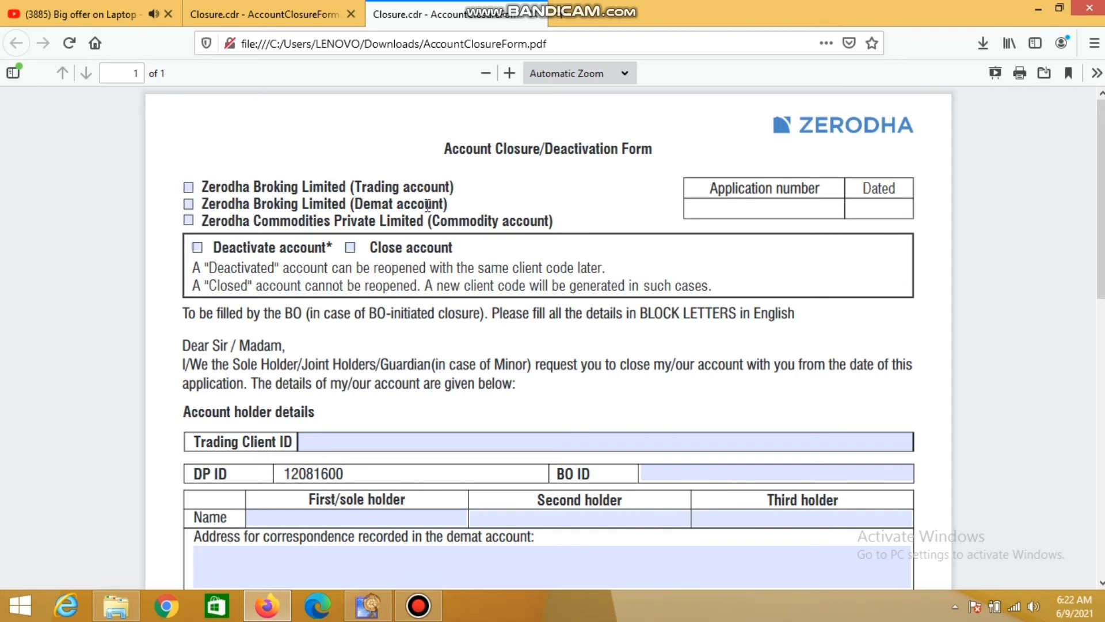
Step: Tick the Trading account, Demat account and Close account checkboxes
click(189, 188)
click(188, 205)
click(351, 248)
scroll(1099, 215, down, 3)
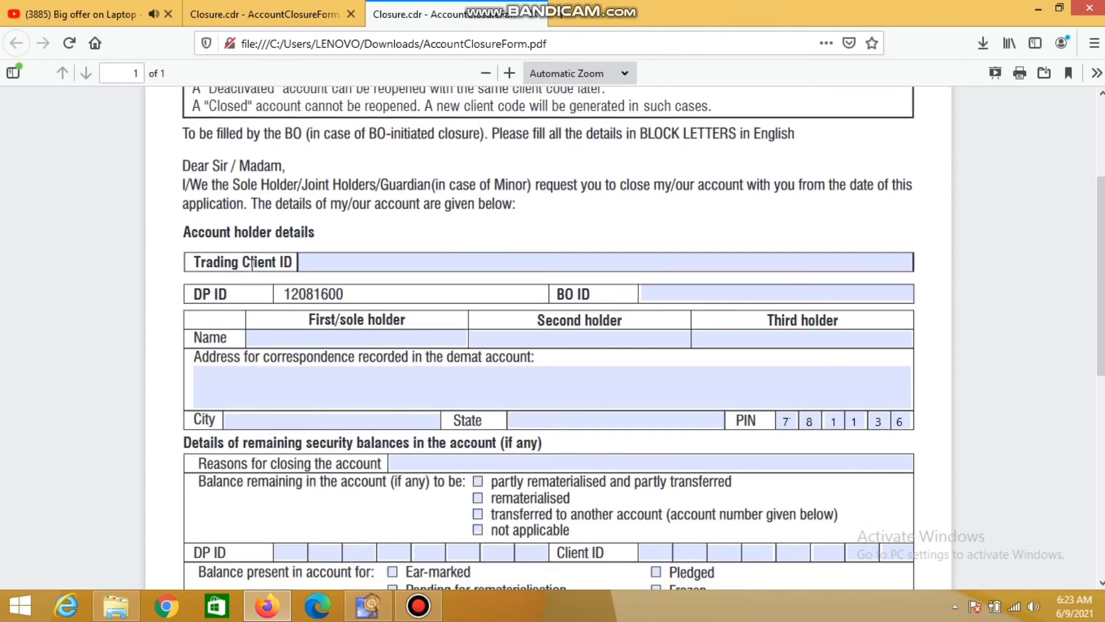
Step: Enter the client's ID in the Trading Client ID field
click(311, 262)
click(320, 262)
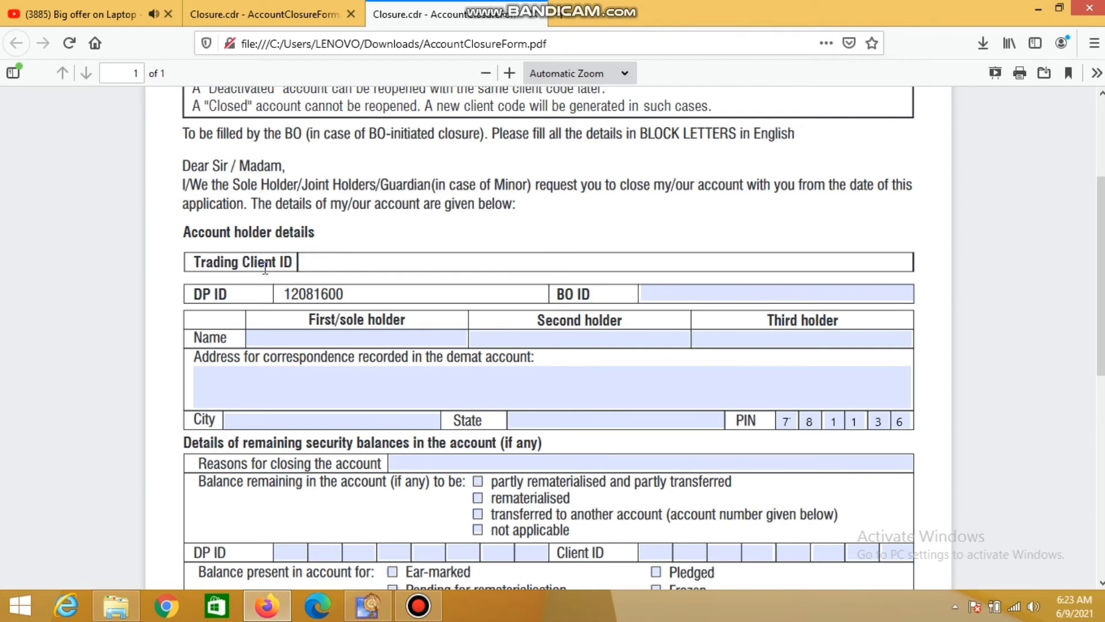
Step: Enter the BO ID and the first holder's full name
click(669, 294)
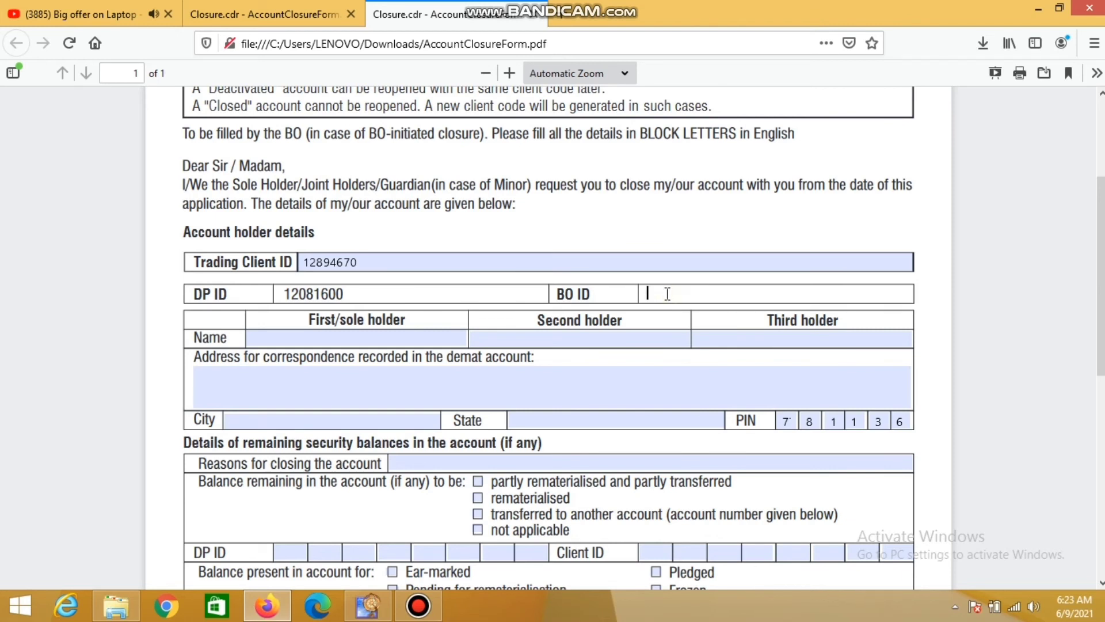
click(368, 338)
click(333, 339)
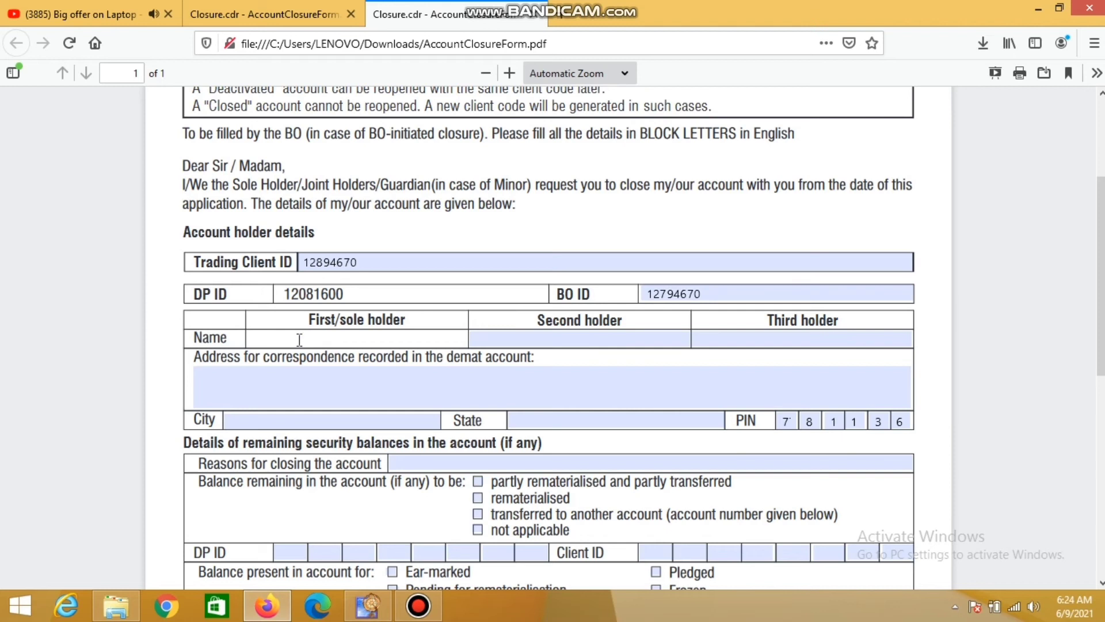
Step: Paste the correspondence address into the address field
click(305, 371)
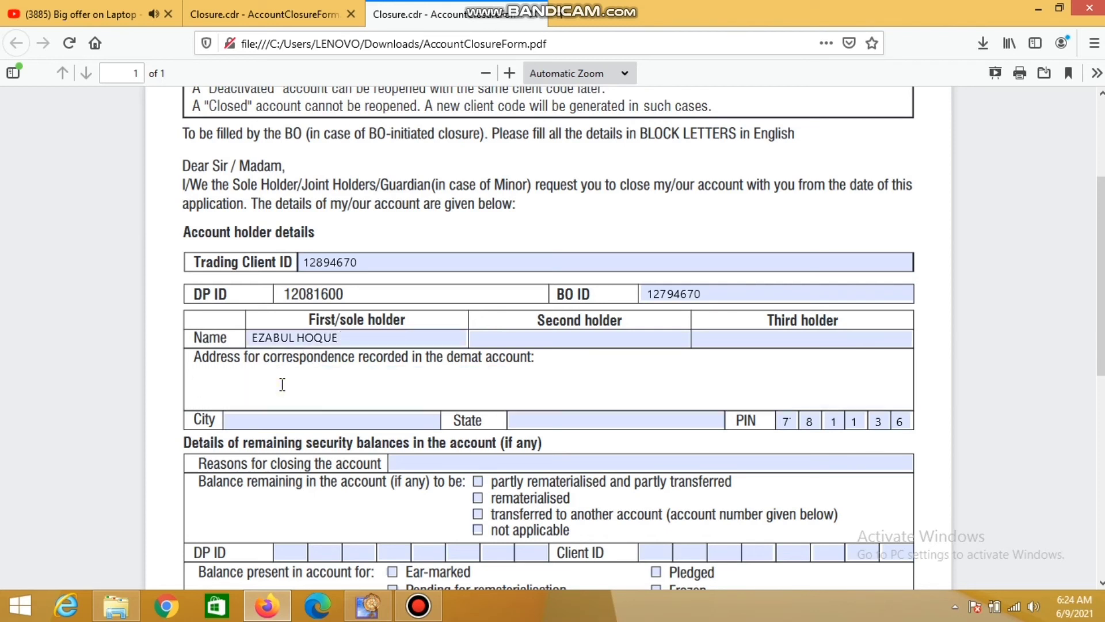
right_click(283, 385)
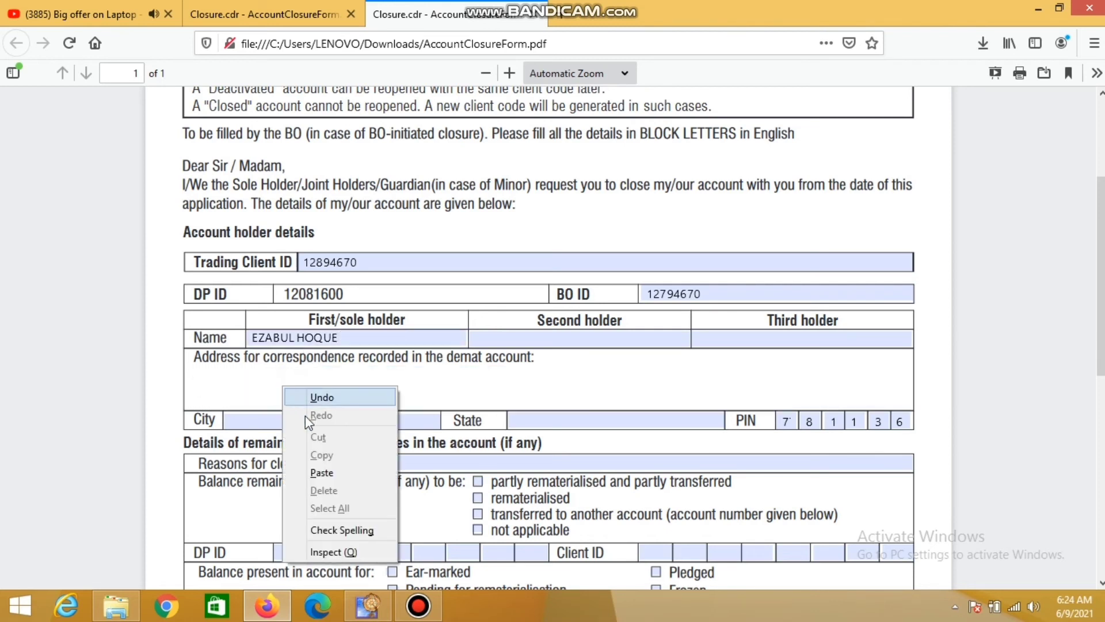
click(321, 472)
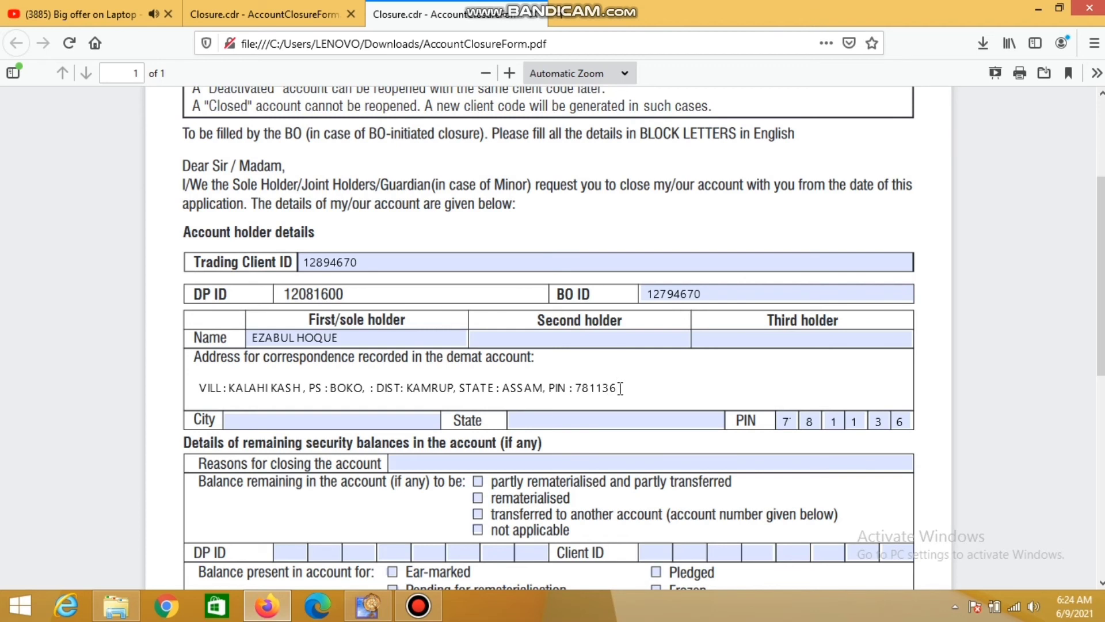
click(314, 422)
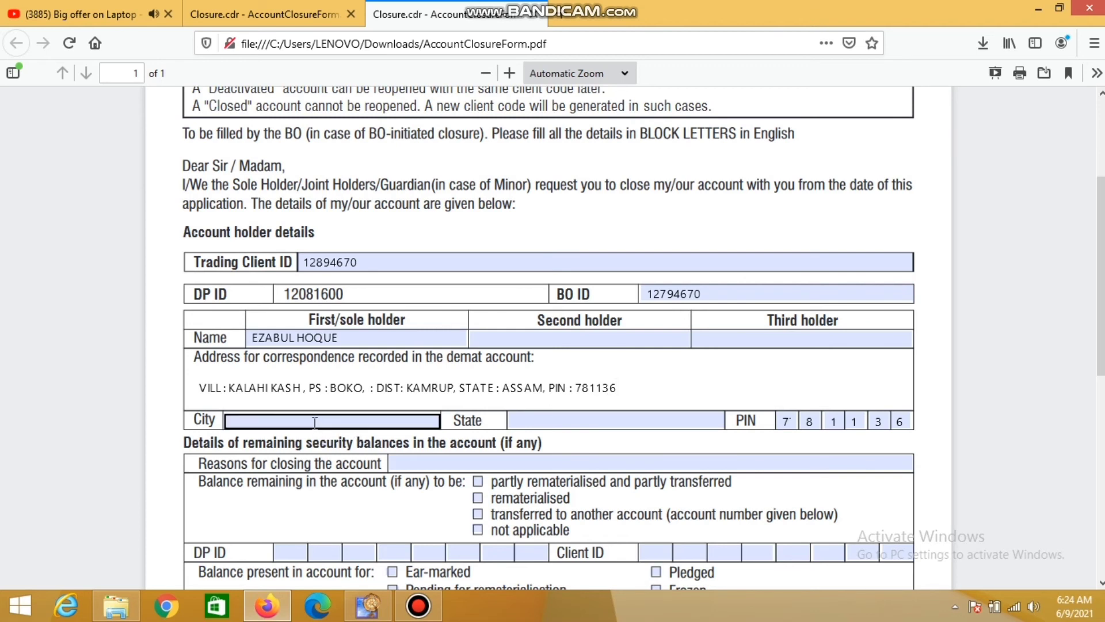